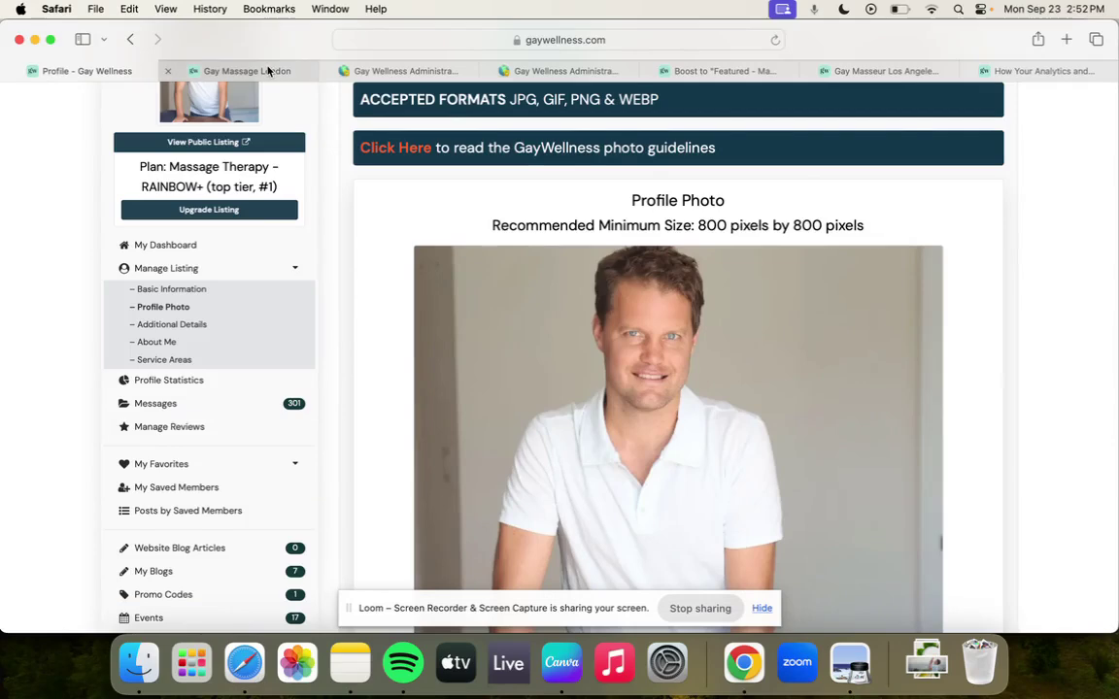
# Step: Look over the public Gay Massage London listing page
pyautogui.click(269, 71)
pyautogui.scroll(2, 332, 194)
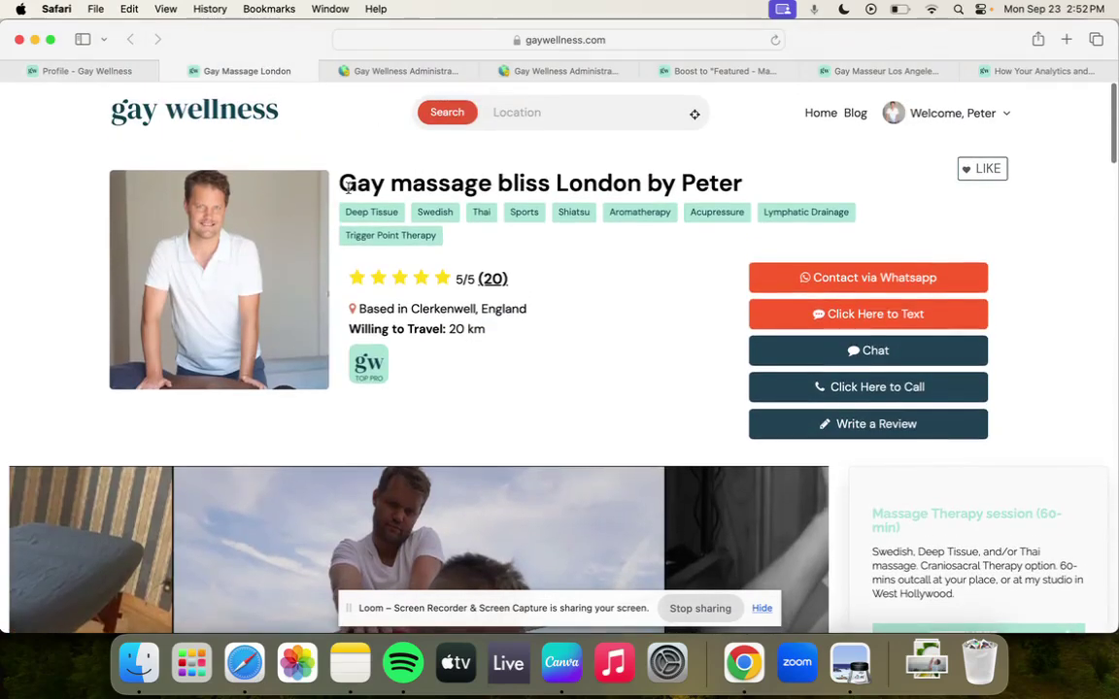
pyautogui.scroll(-3, 342, 191)
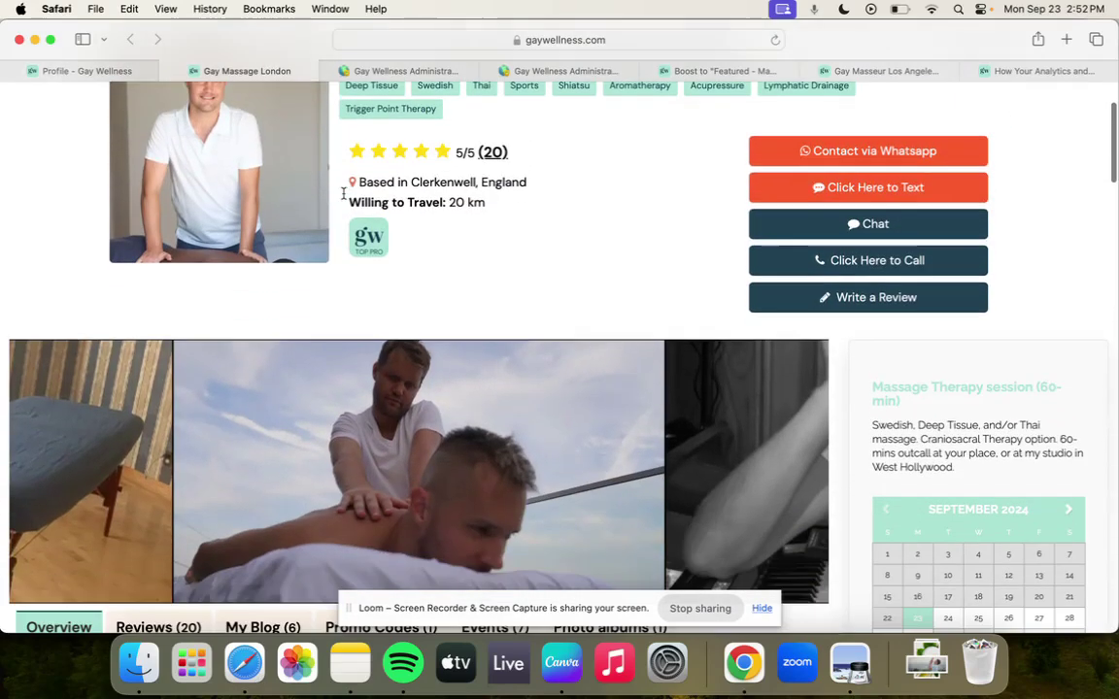
# Step: Scroll through the gallery in the Profile tab, then return to the top of the London listing
pyautogui.click(78, 74)
pyautogui.scroll(3, 181, 169)
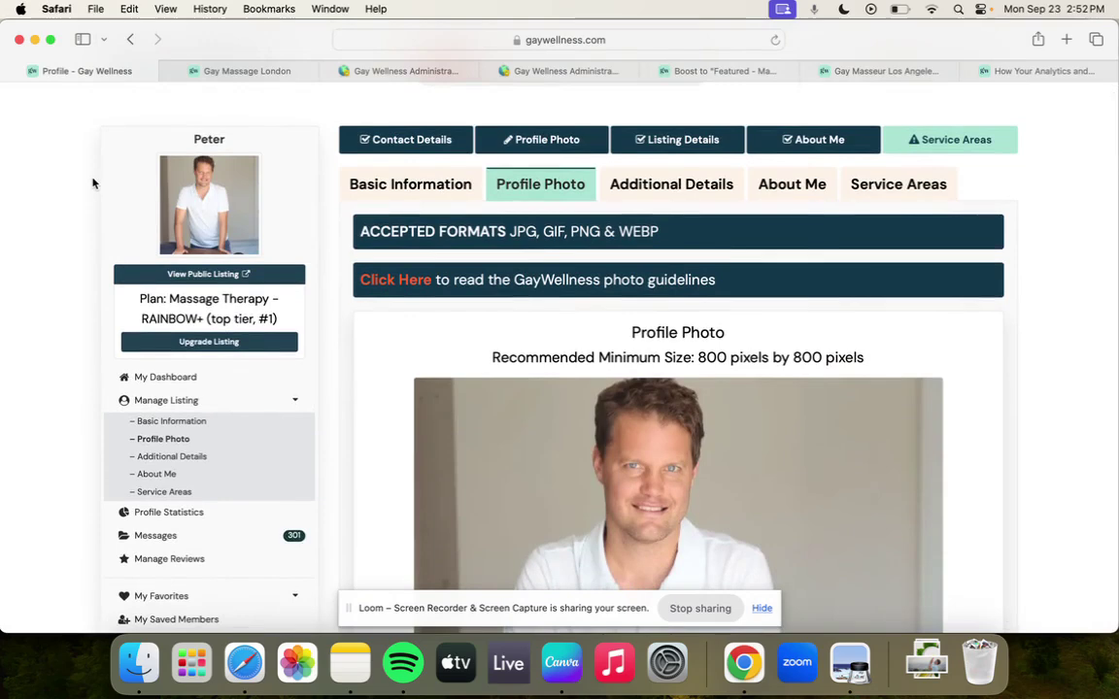
pyautogui.scroll(-10, 93, 182)
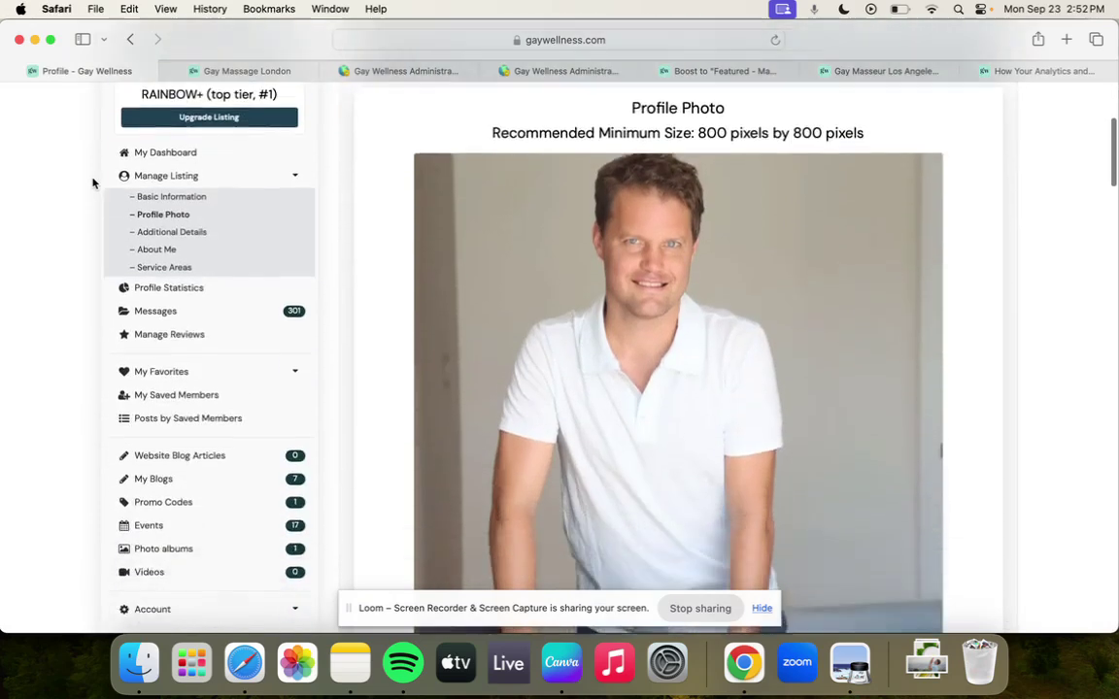
pyautogui.scroll(-10, 92, 182)
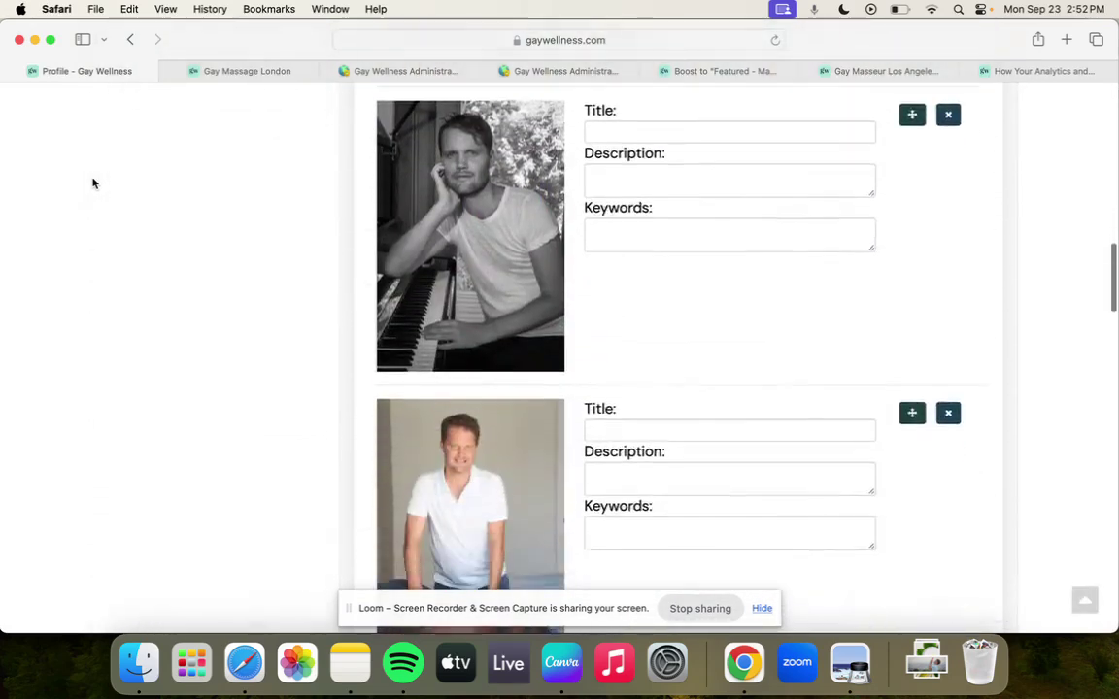
pyautogui.scroll(20, 92, 183)
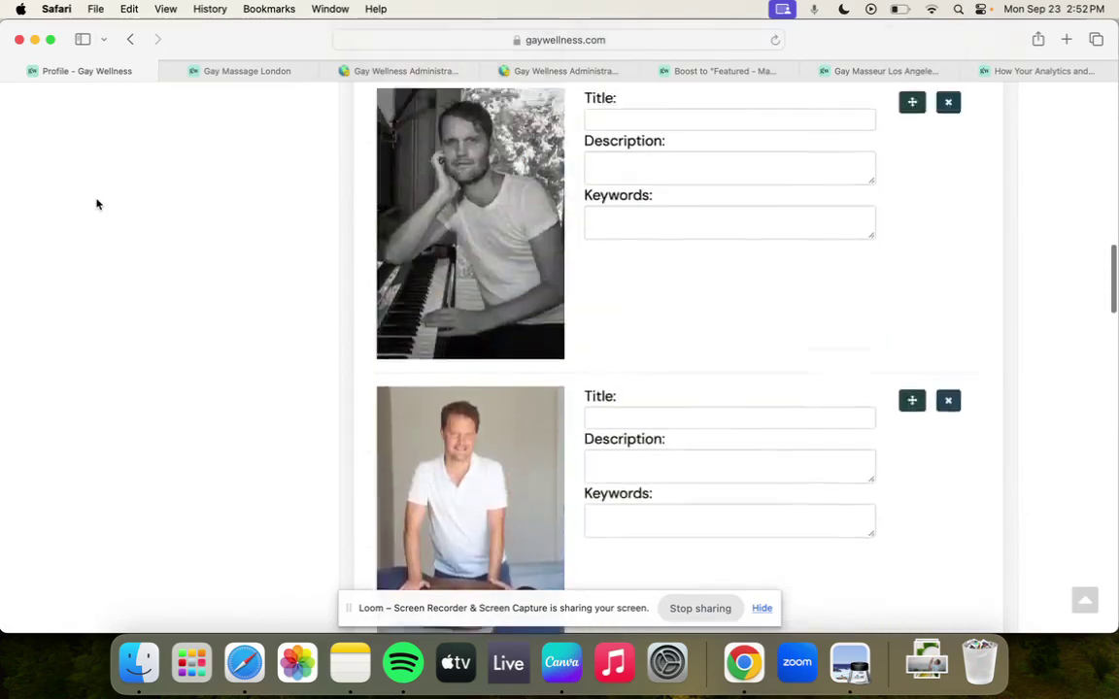
pyautogui.scroll(3, 97, 204)
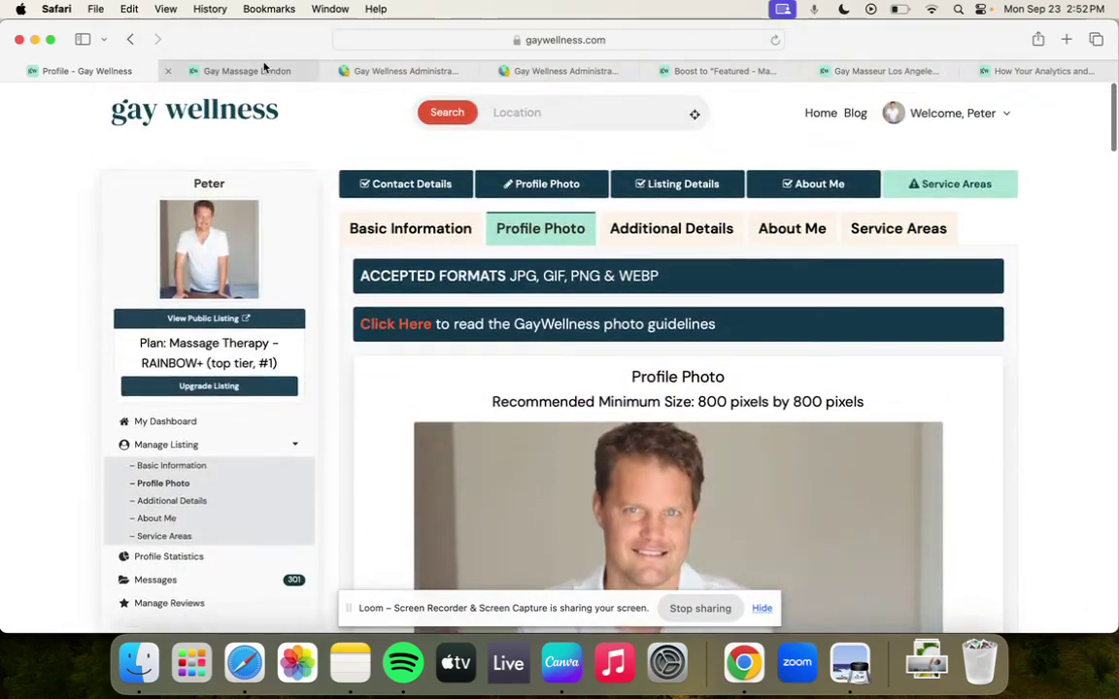
pyautogui.moveTo(264, 67)
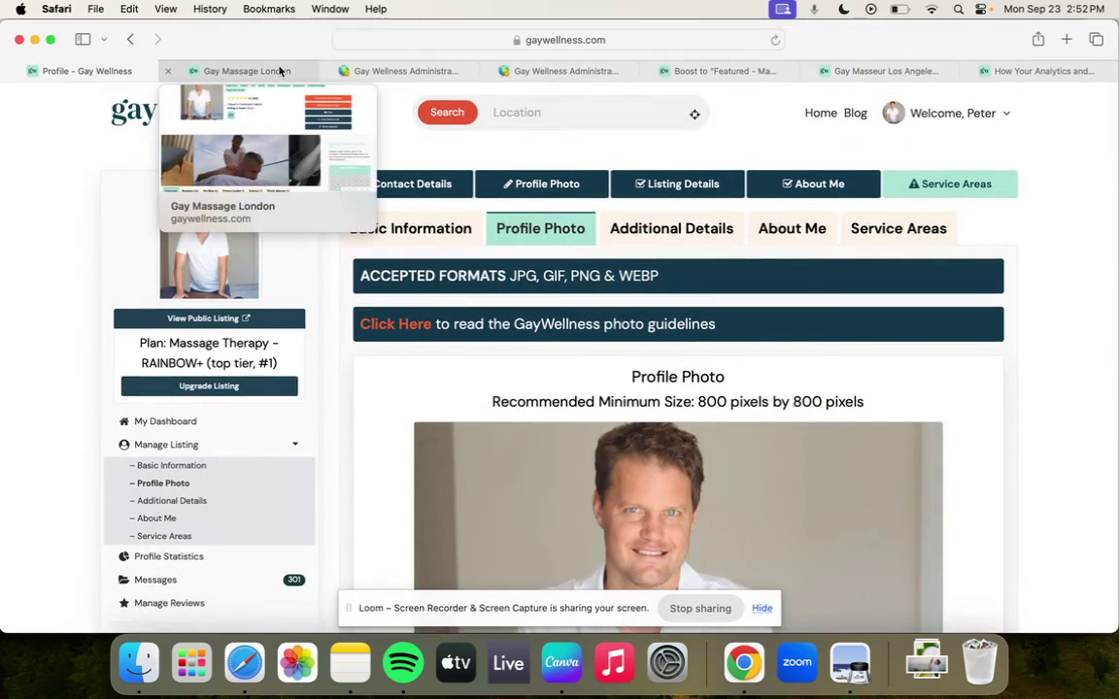
pyautogui.click(279, 70)
pyautogui.scroll(3, 329, 220)
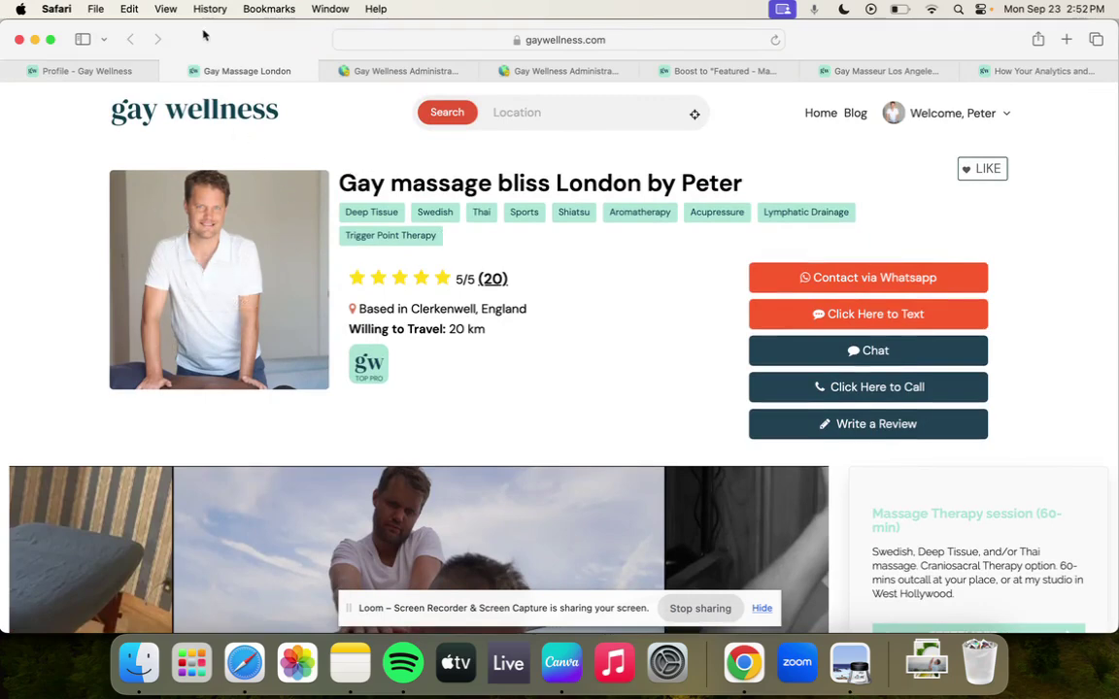
# Step: Back in the Profile tab, find the current profile photo and its 800×800 pixel minimum
pyautogui.click(105, 74)
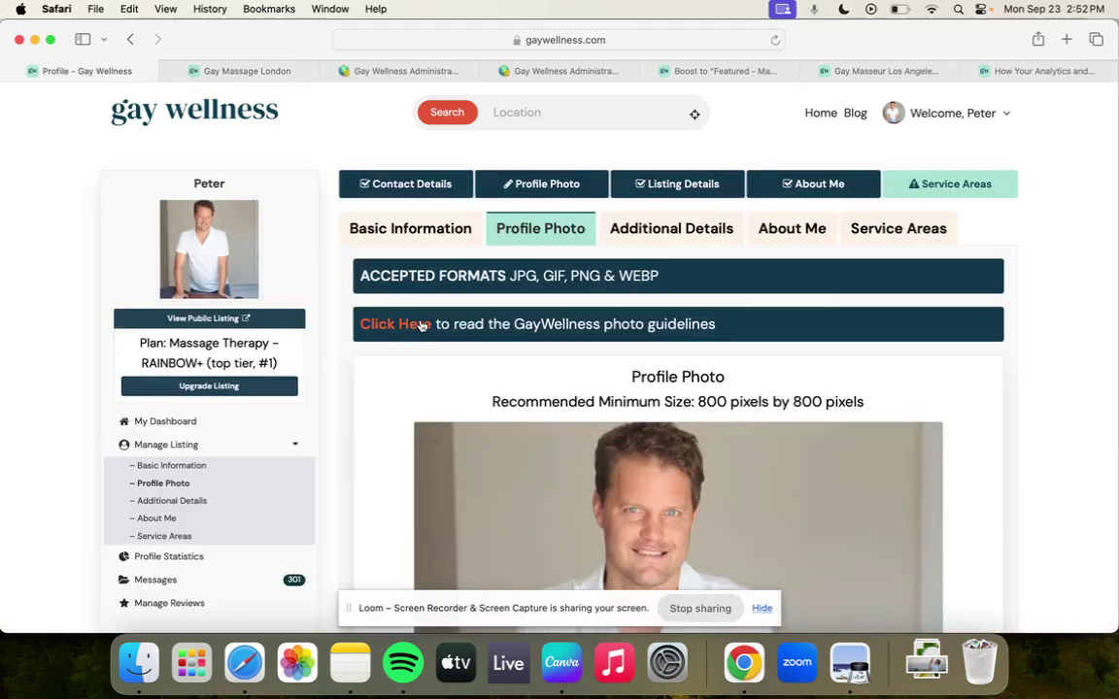
pyautogui.scroll(-5, 504, 321)
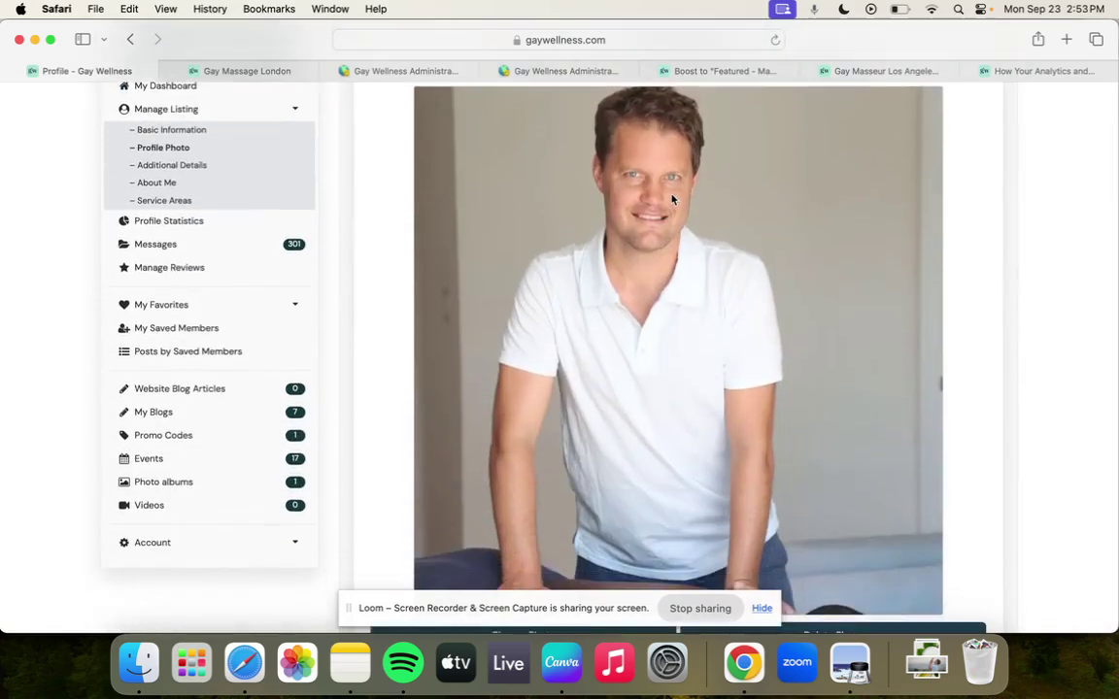
pyautogui.scroll(1, 672, 199)
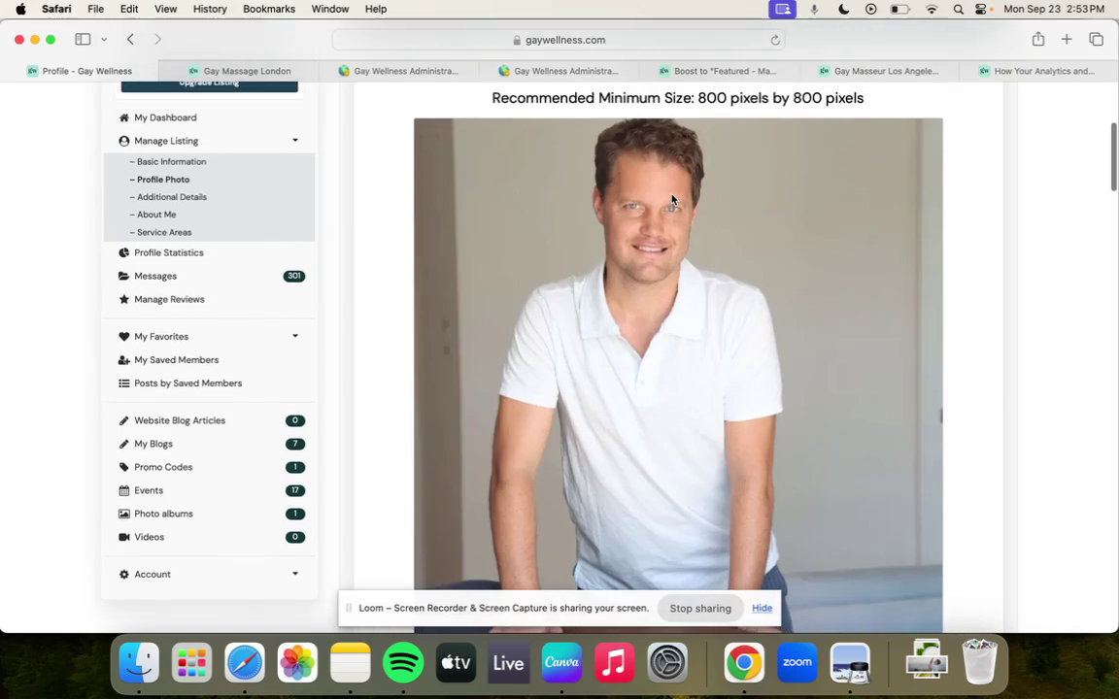
pyautogui.scroll(1, 672, 199)
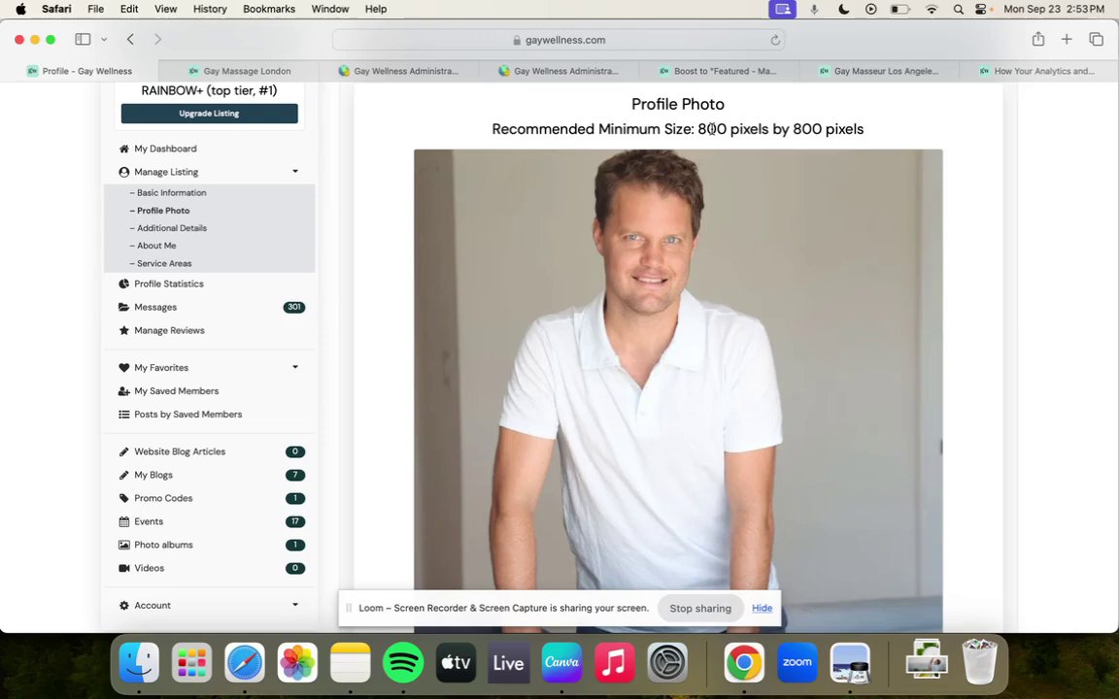
# Step: View PVD yoga eagle.JPG from the PVD pics folder, then bring up the Canva cover design
pyautogui.click(138, 663)
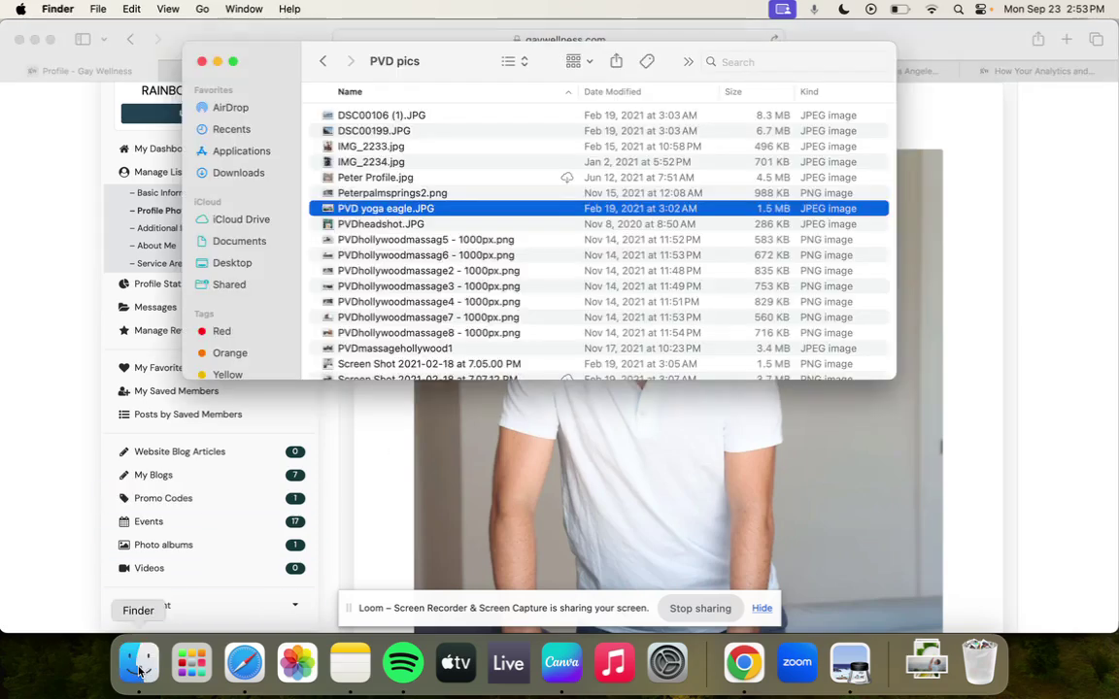
pyautogui.doubleClick(386, 210)
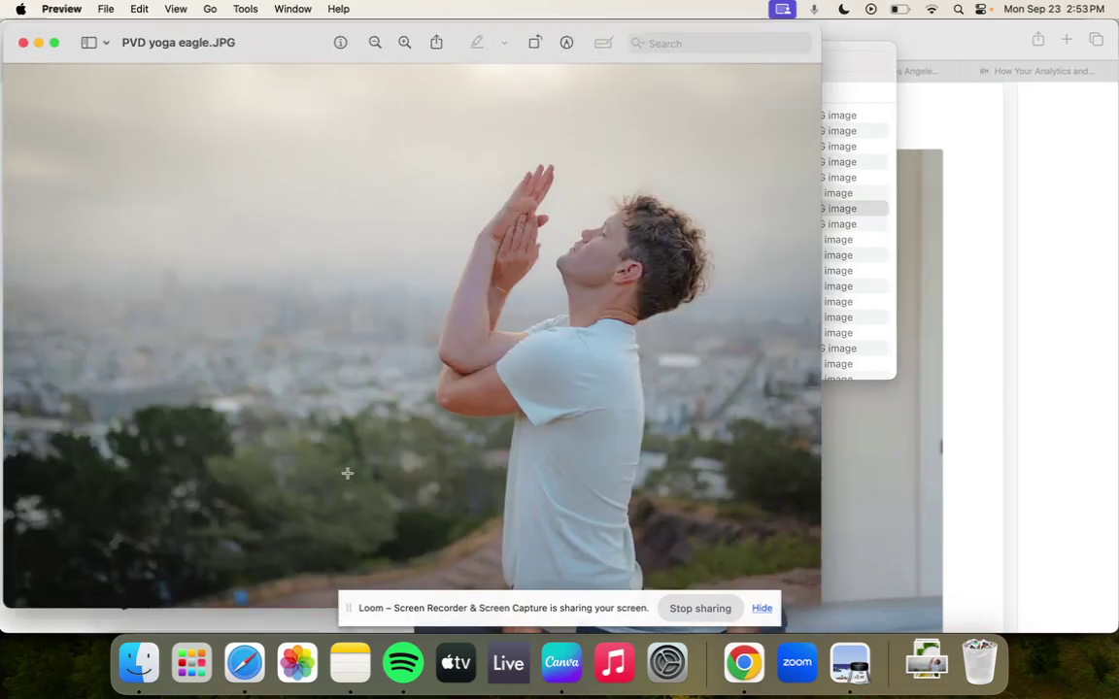
pyautogui.click(561, 664)
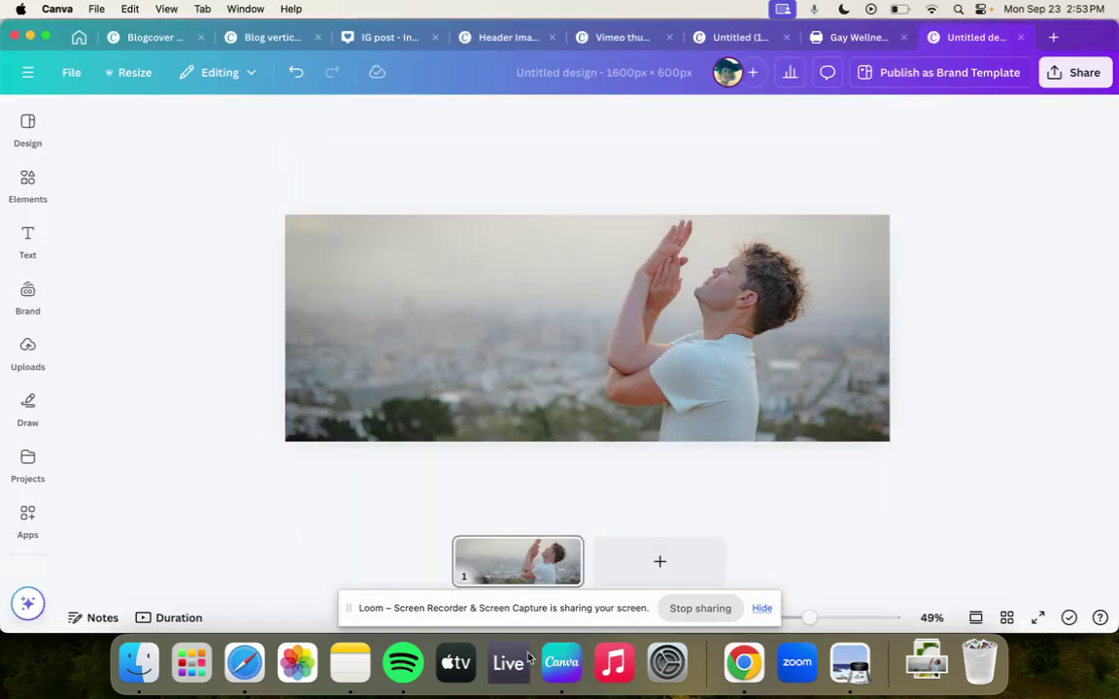
# Step: Scroll the profile editor to the 1600x600 Profile Cover Photo section, glancing at the Los Angeles listings
pyautogui.click(244, 663)
pyautogui.scroll(-1, 466, 353)
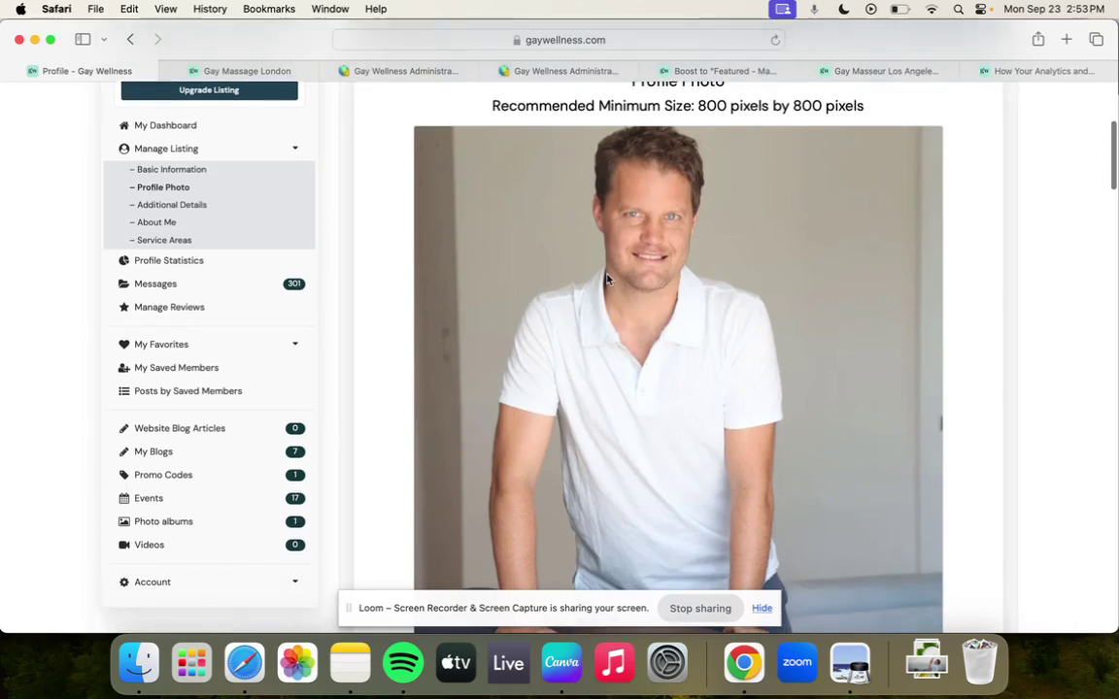
pyautogui.scroll(-5, 608, 280)
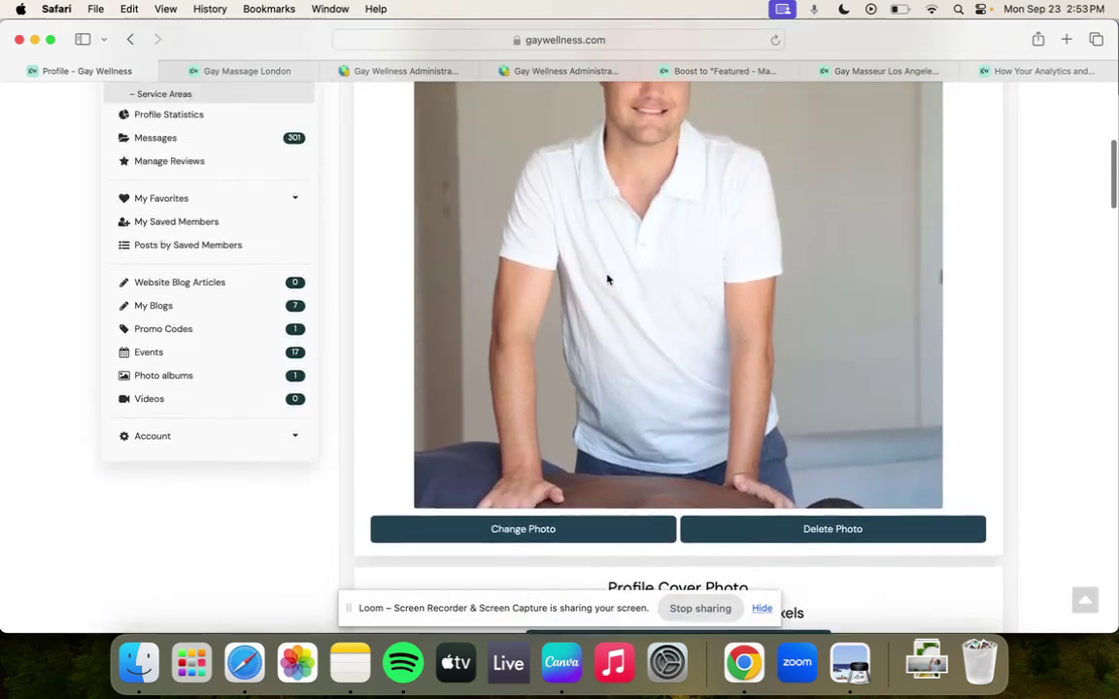
pyautogui.click(897, 72)
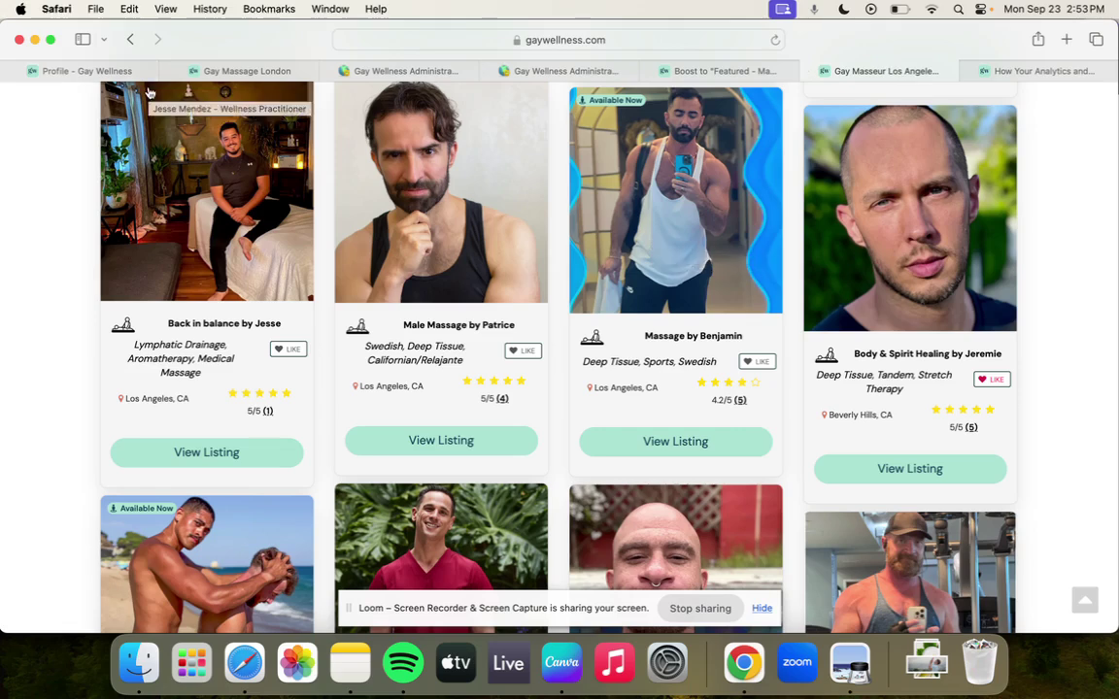
pyautogui.click(105, 70)
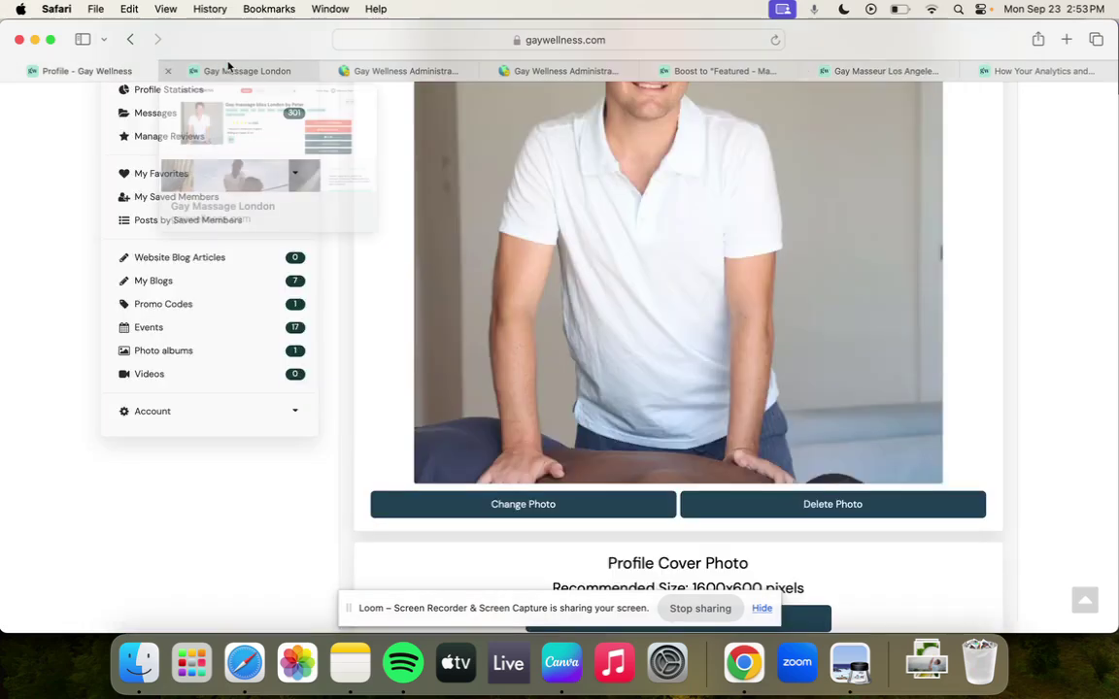
pyautogui.click(227, 70)
pyautogui.click(125, 72)
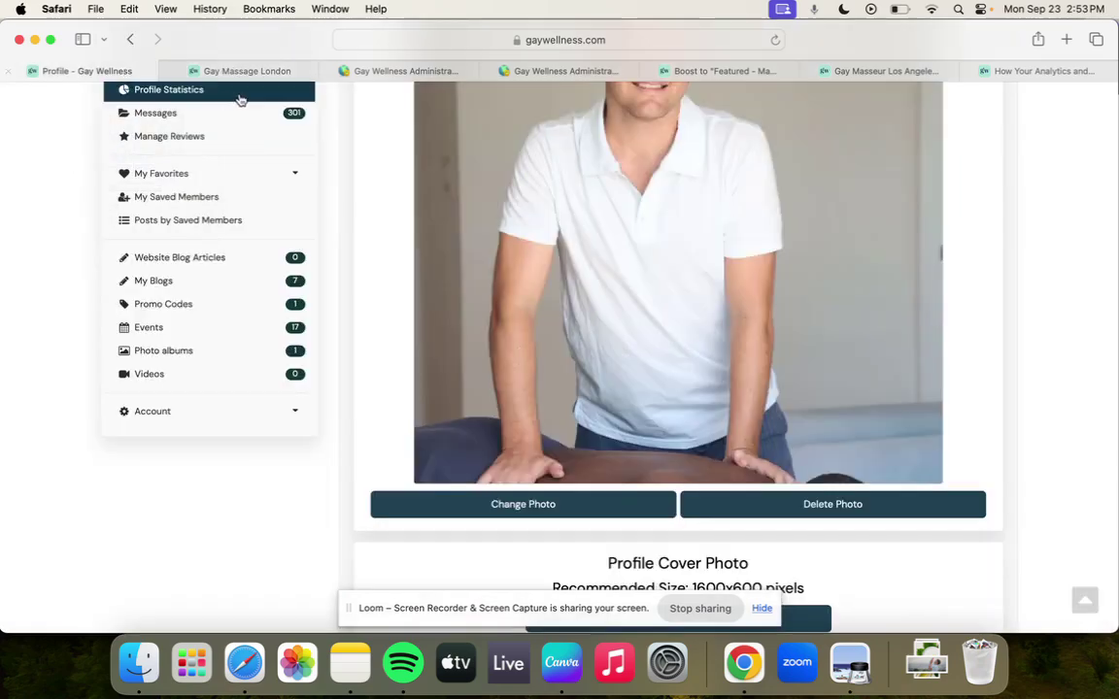
pyautogui.click(230, 71)
pyautogui.scroll(-2, 313, 236)
pyautogui.scroll(-4, 313, 236)
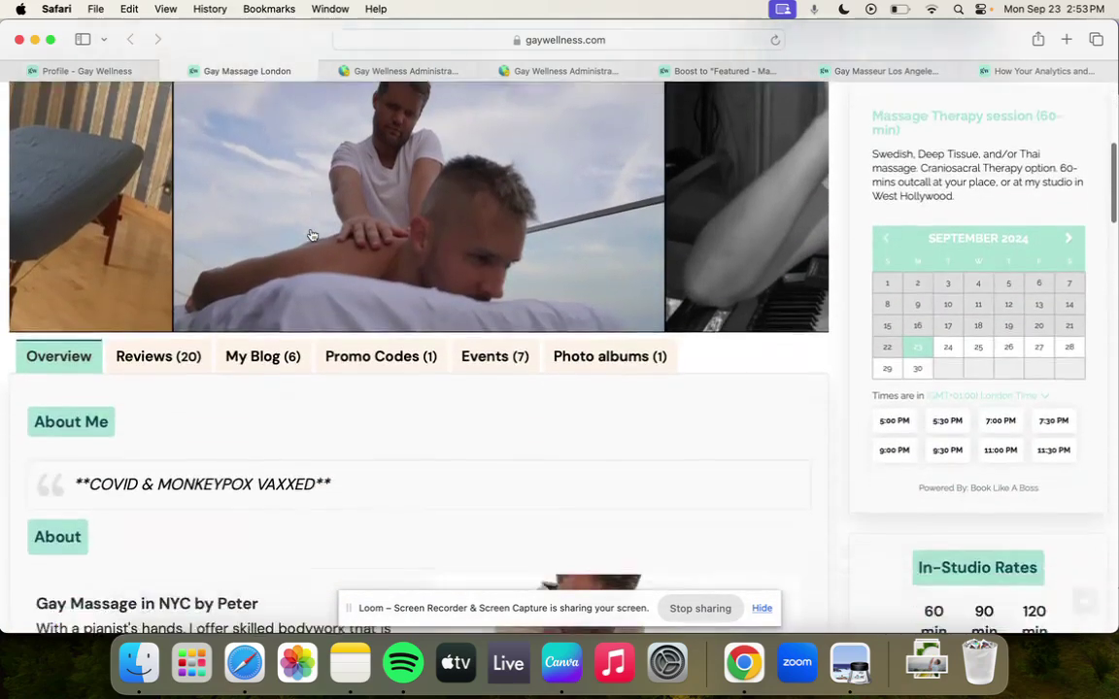
pyautogui.scroll(2, 310, 237)
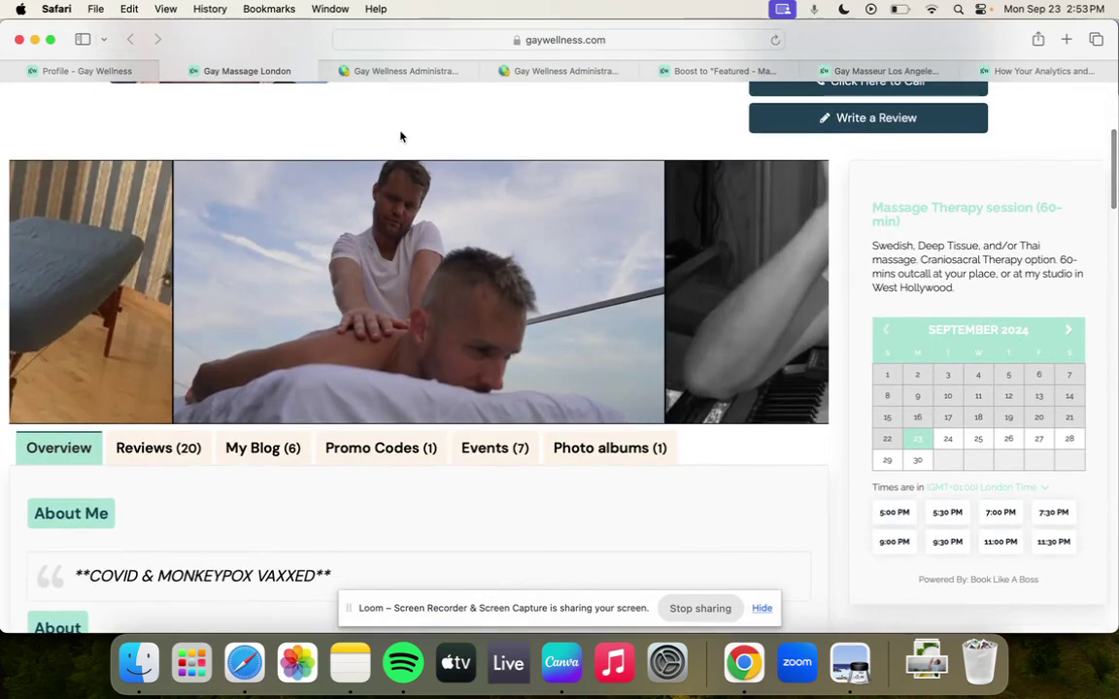
pyautogui.click(408, 236)
pyautogui.click(408, 236)
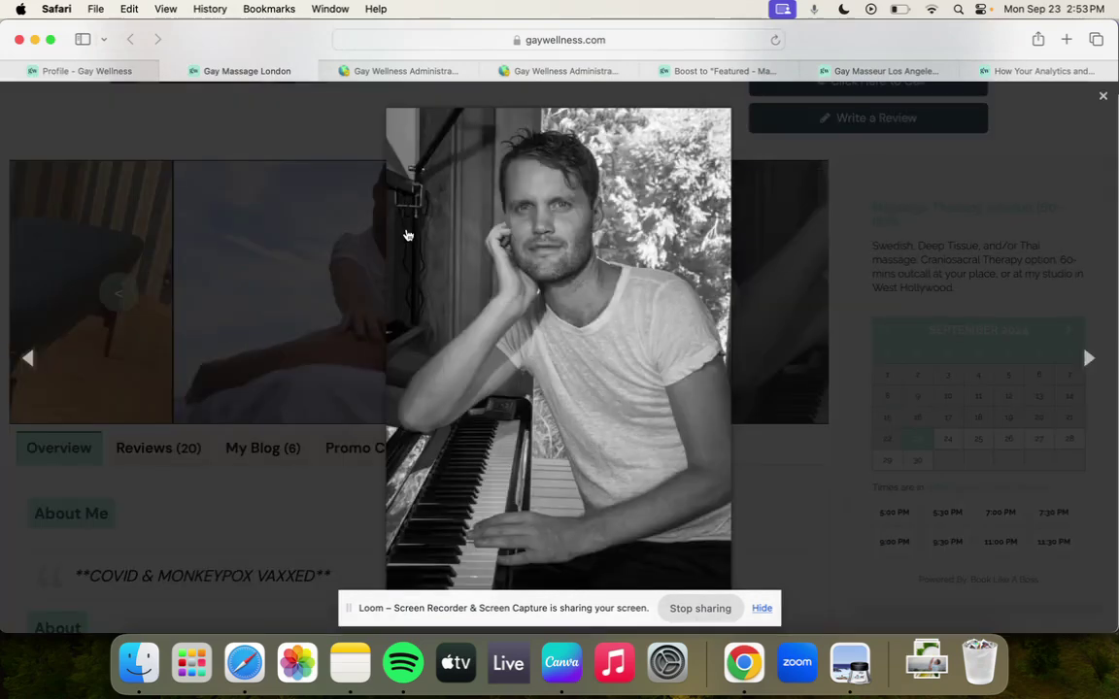
pyautogui.click(408, 236)
pyautogui.click(408, 236)
pyautogui.click(408, 236)
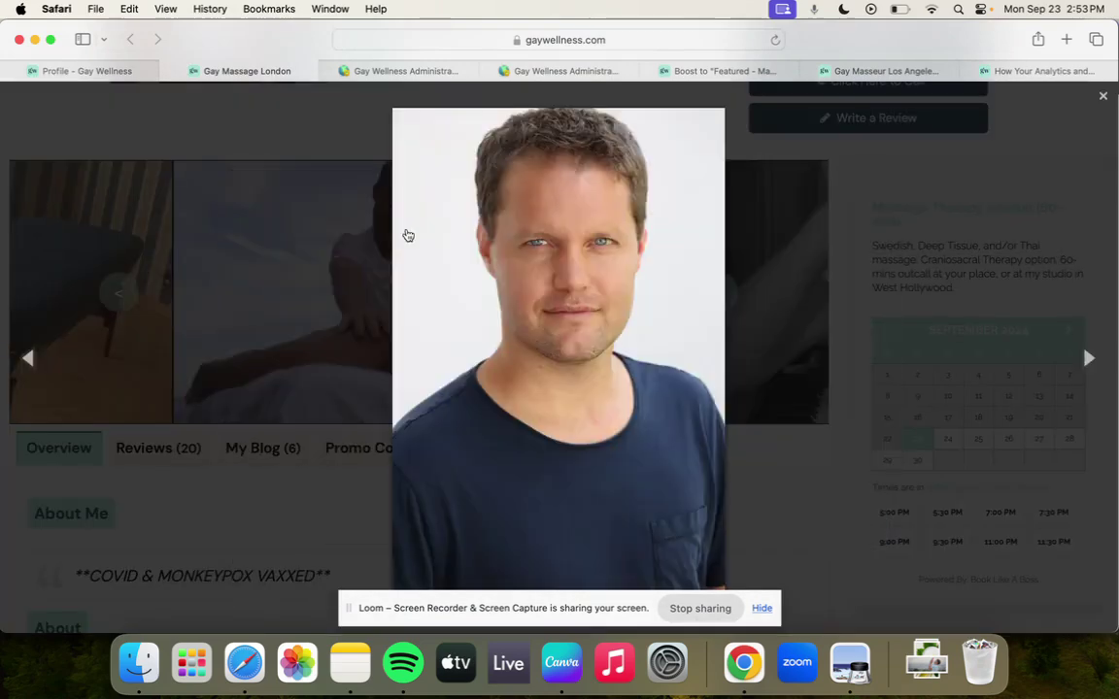
pyautogui.click(408, 236)
pyautogui.click(206, 226)
pyautogui.scroll(1, 306, 248)
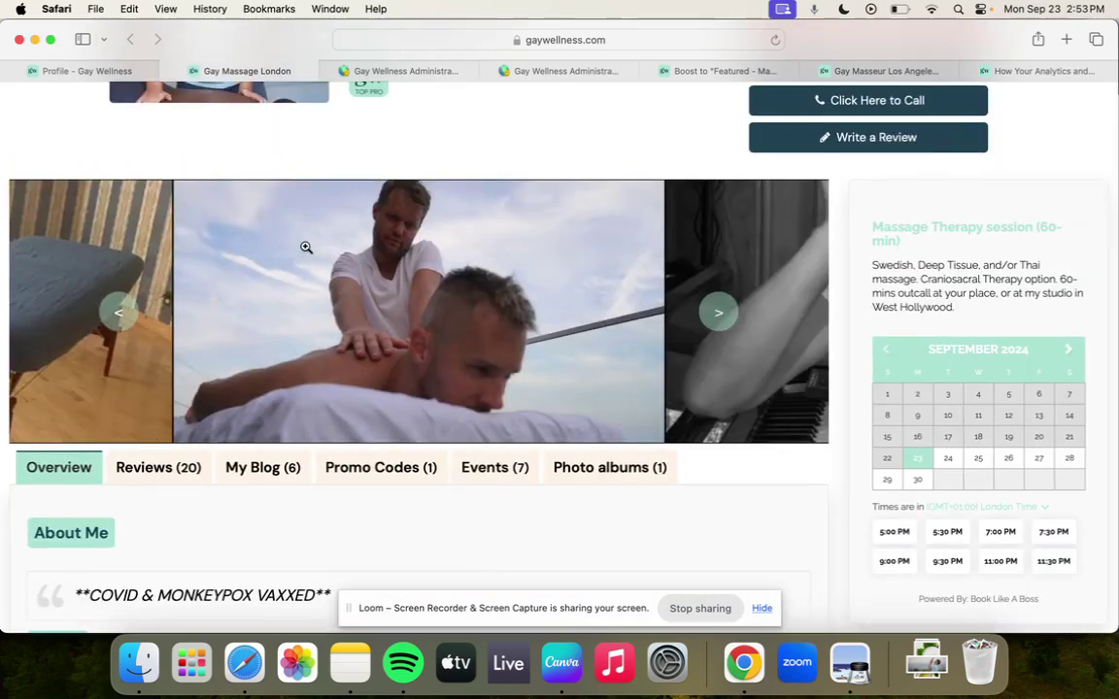
pyautogui.click(377, 240)
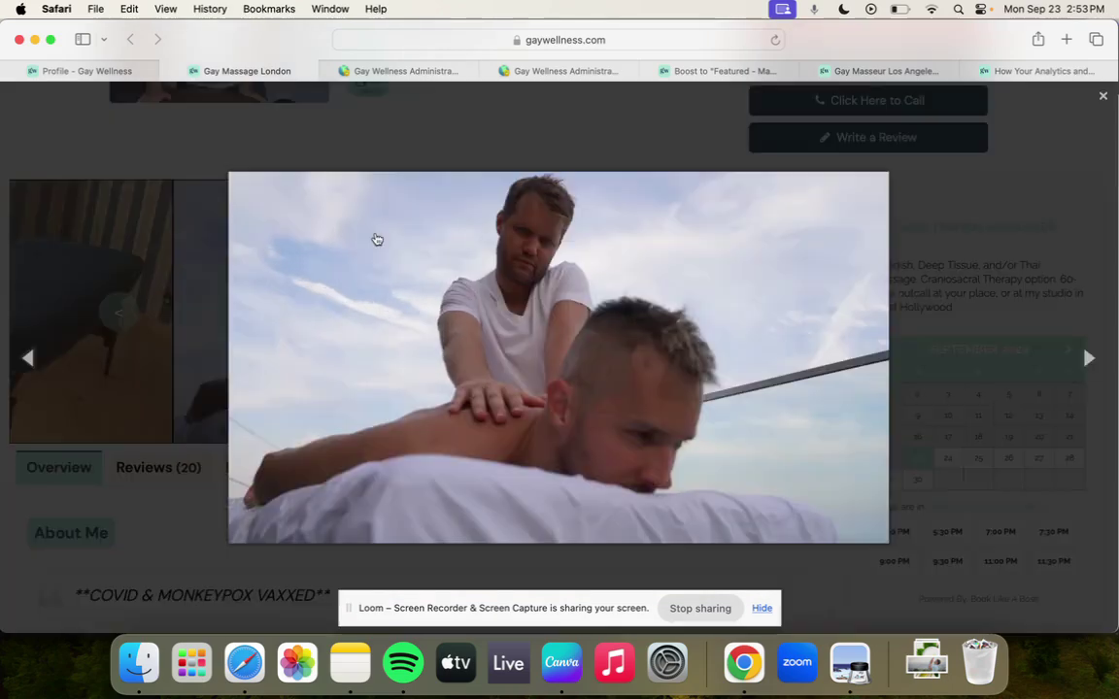
pyautogui.click(187, 143)
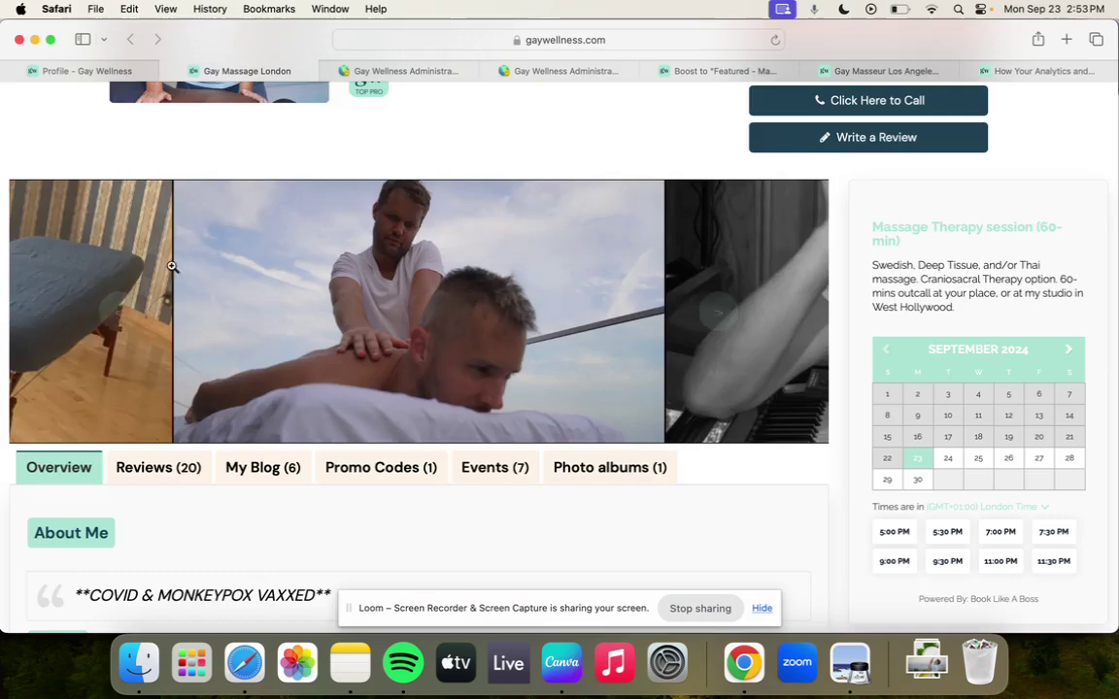
pyautogui.click(123, 268)
pyautogui.press('Right')
pyautogui.press('Right')
pyautogui.press('Right')
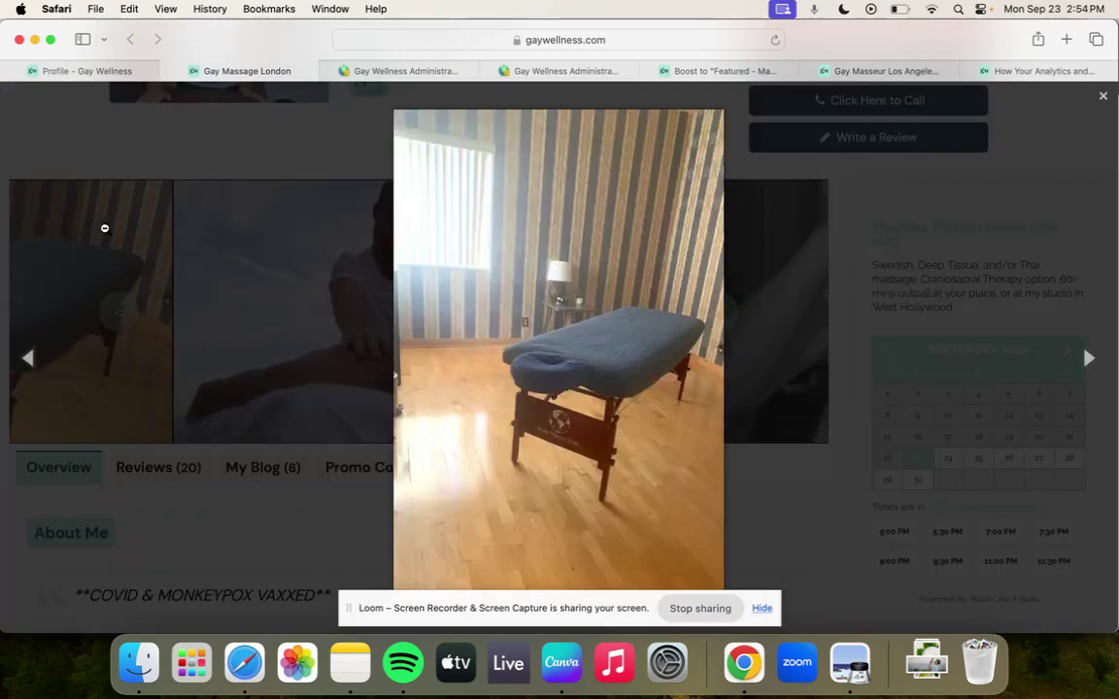
pyautogui.click(149, 155)
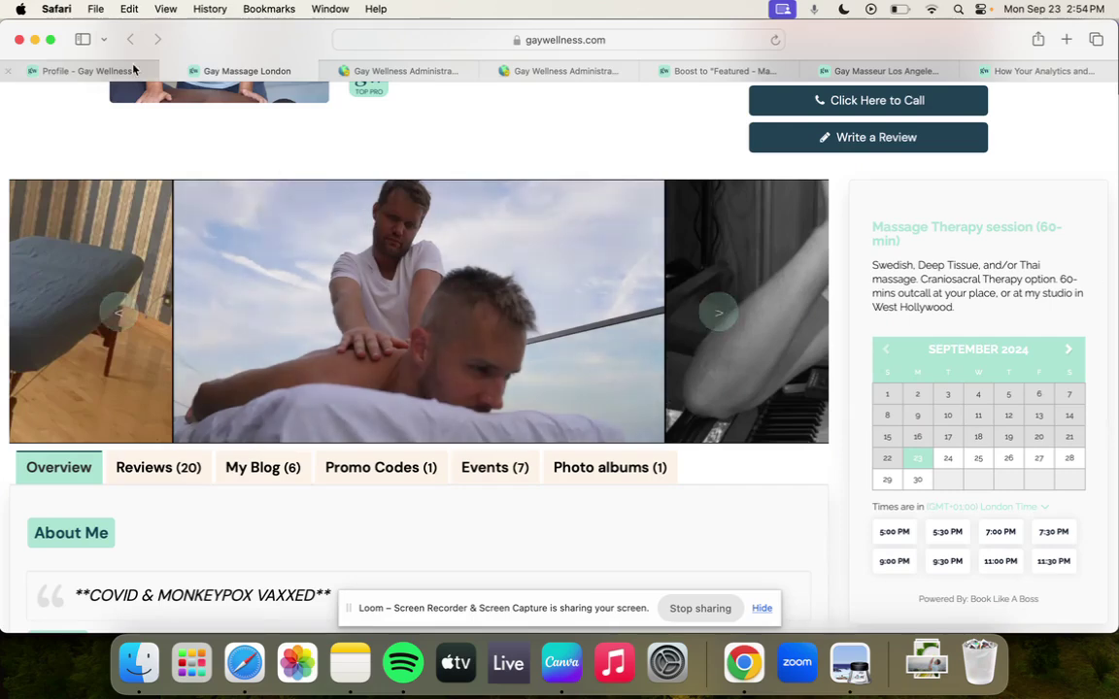
# Step: Review the Image Gallery photos with their title, description and keywords fields
pyautogui.click(84, 71)
pyautogui.scroll(-10, 445, 312)
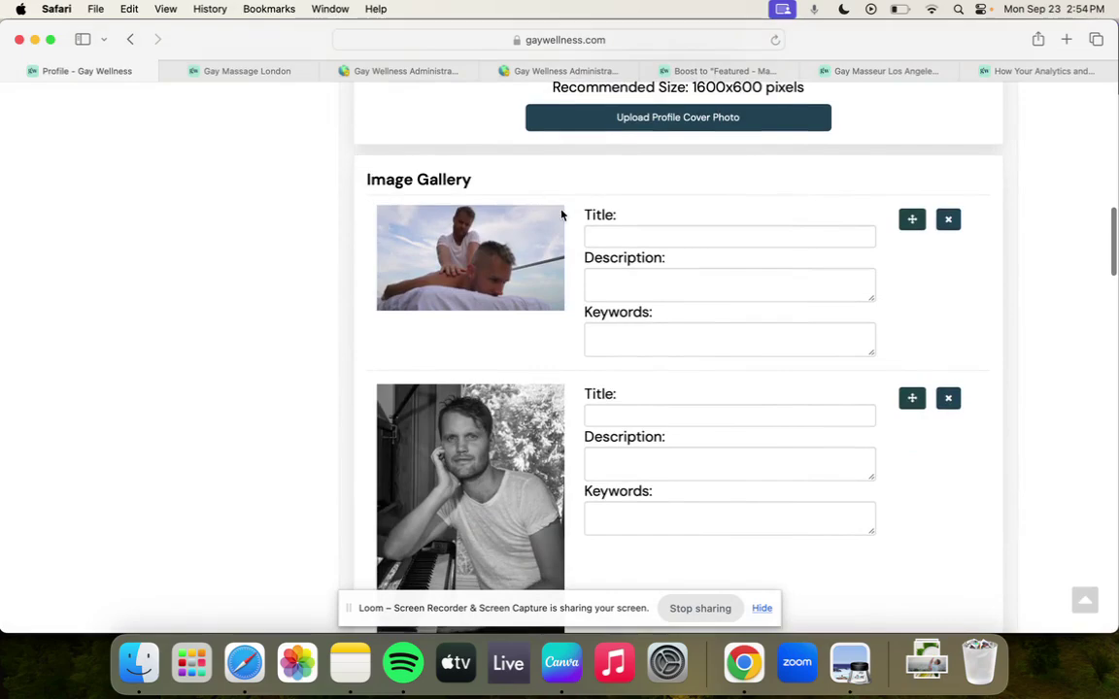
pyautogui.scroll(-15, 723, 235)
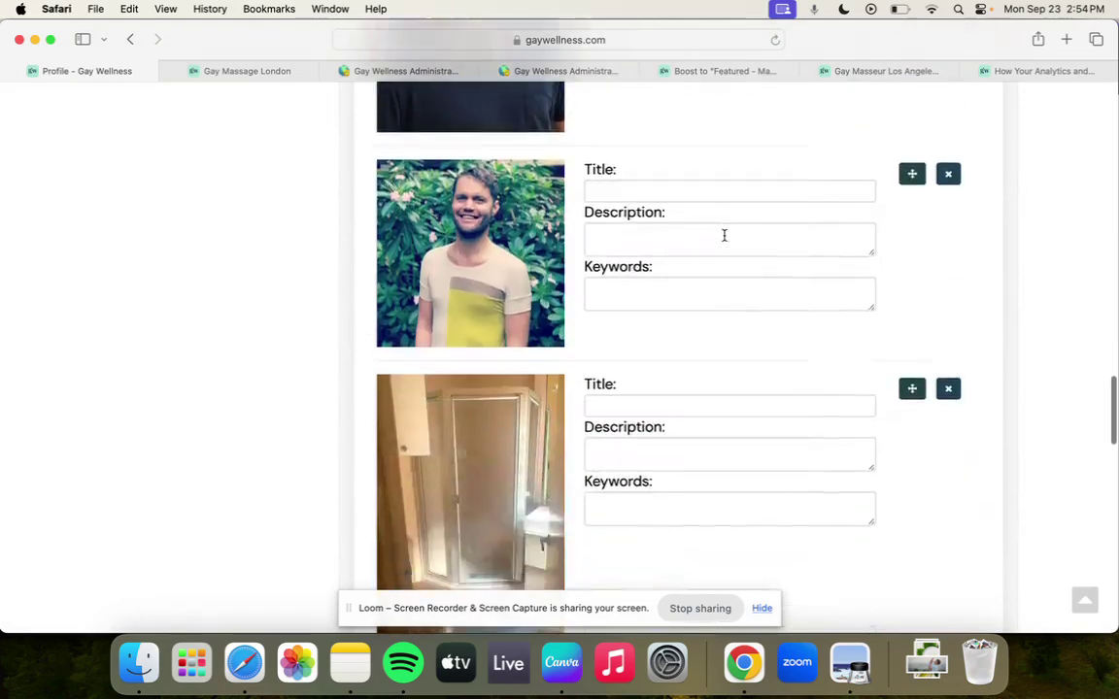
pyautogui.scroll(-15, 724, 235)
pyautogui.scroll(3, 727, 137)
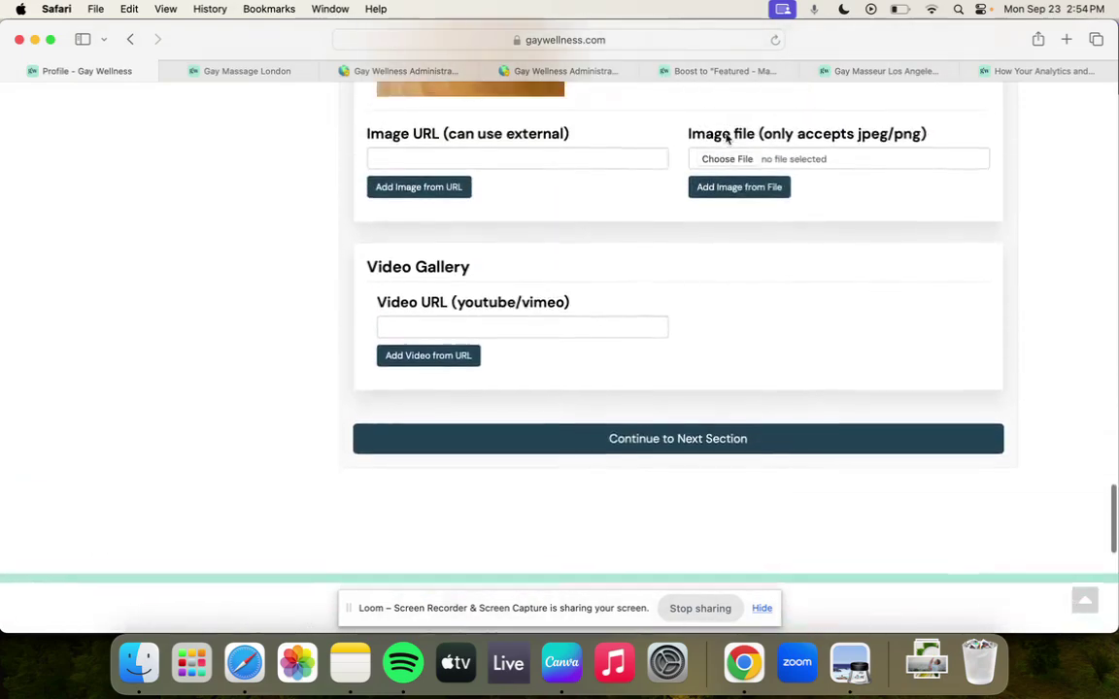
pyautogui.scroll(8, 727, 231)
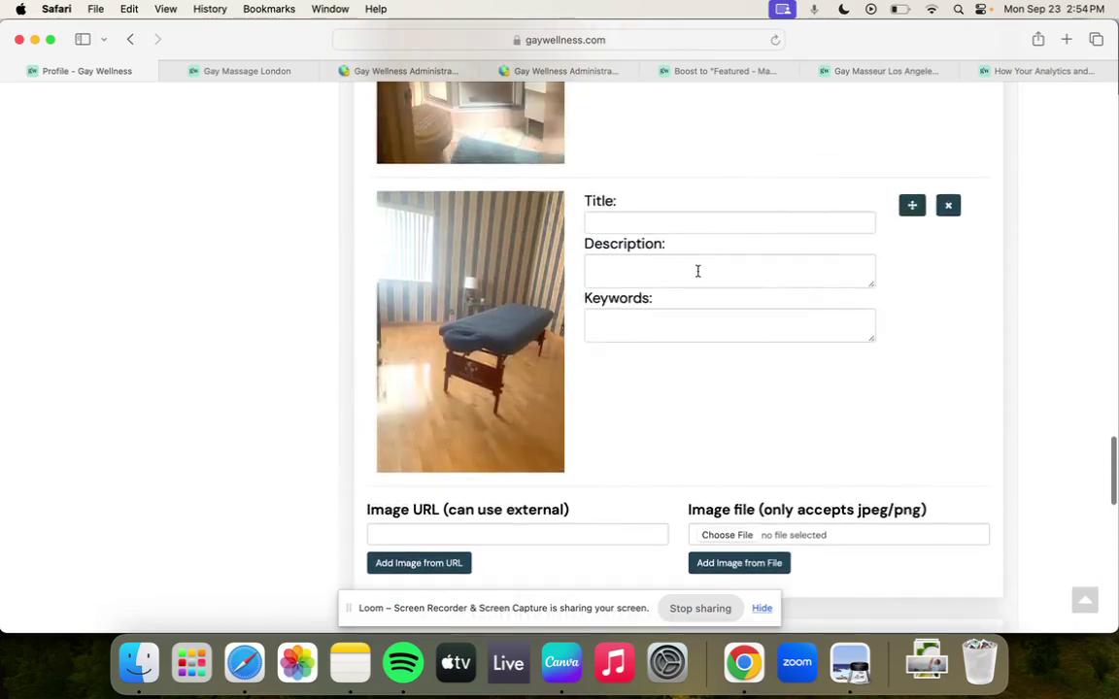
pyautogui.scroll(15, 692, 279)
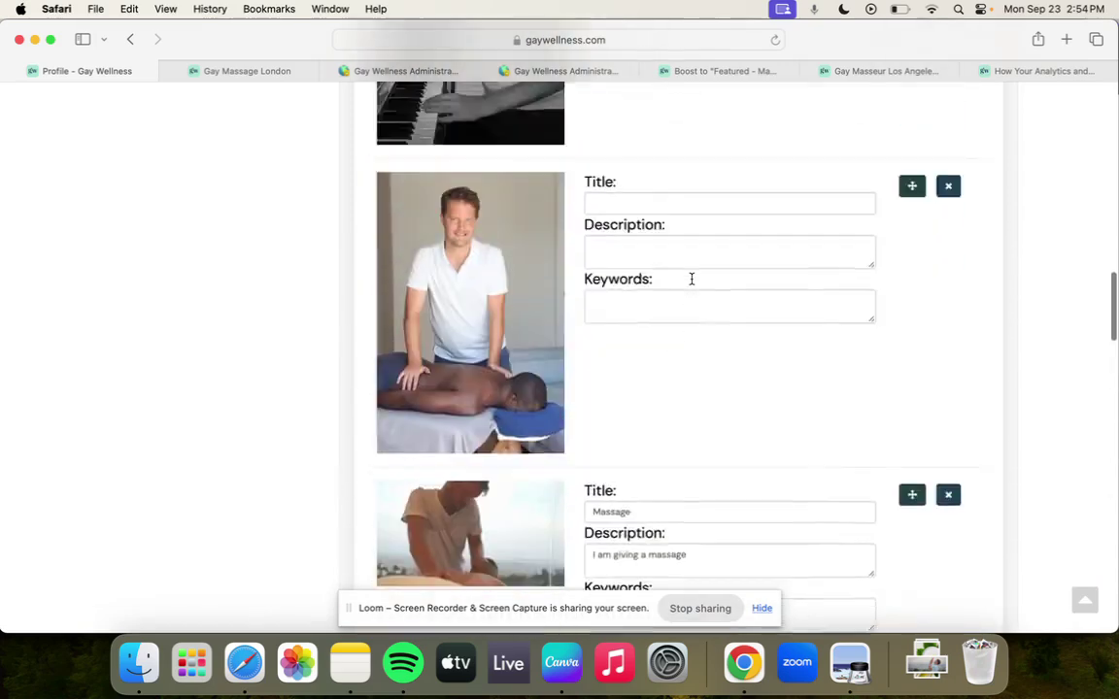
pyautogui.scroll(10, 691, 279)
pyautogui.scroll(-12, 692, 279)
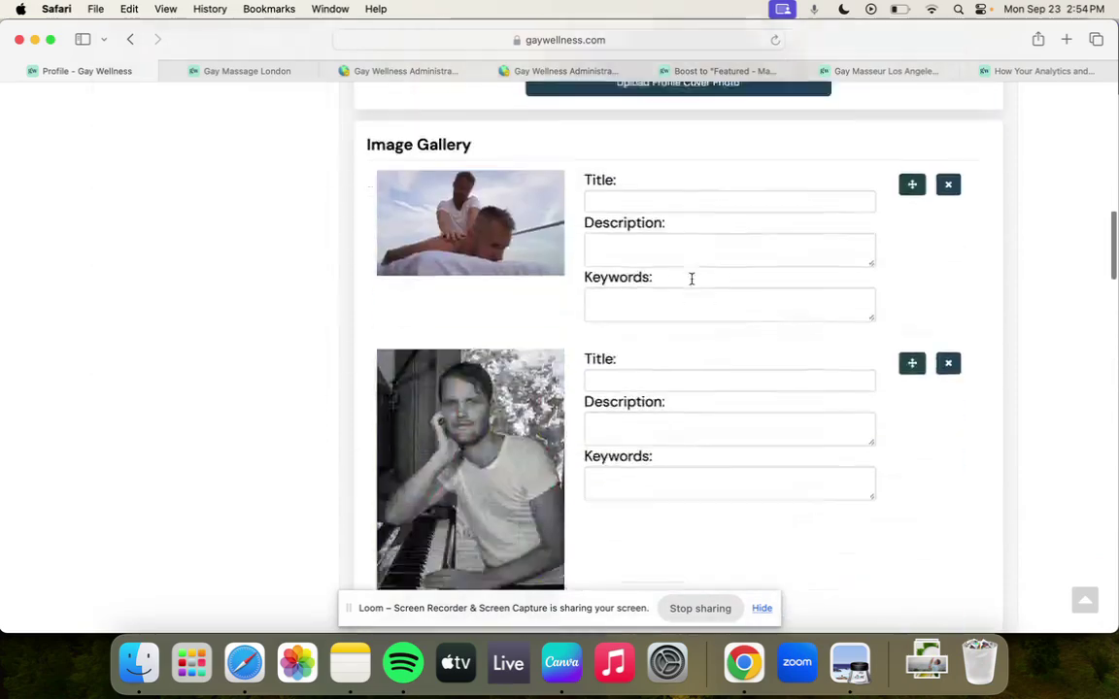
pyautogui.scroll(-10, 691, 279)
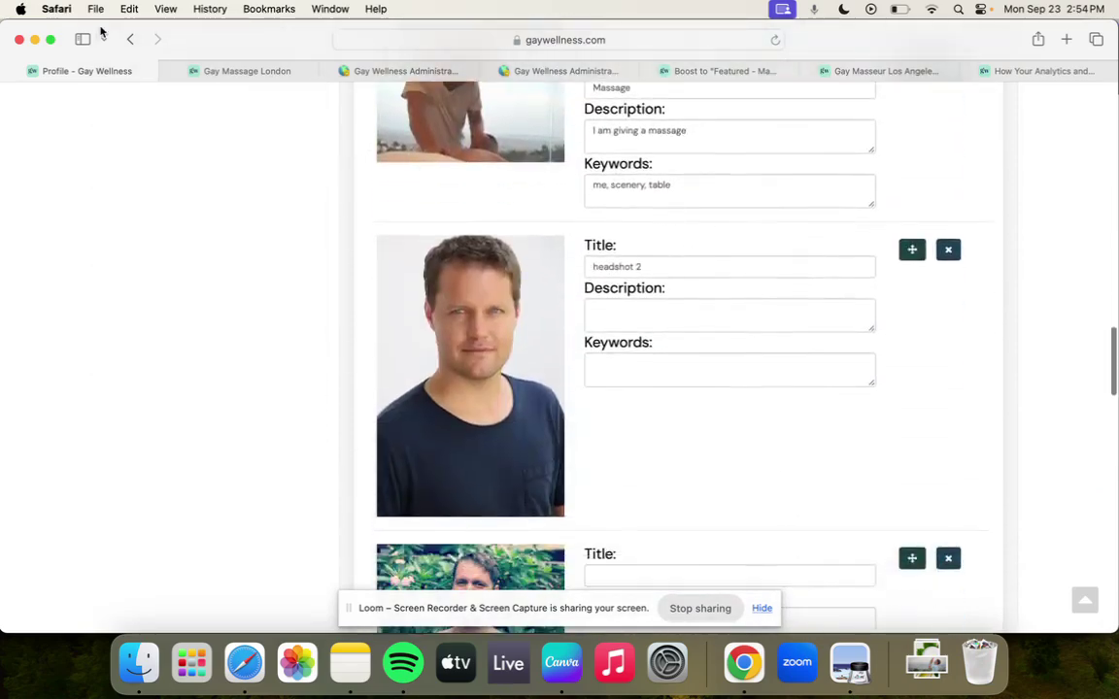
pyautogui.click(228, 75)
pyautogui.click(102, 70)
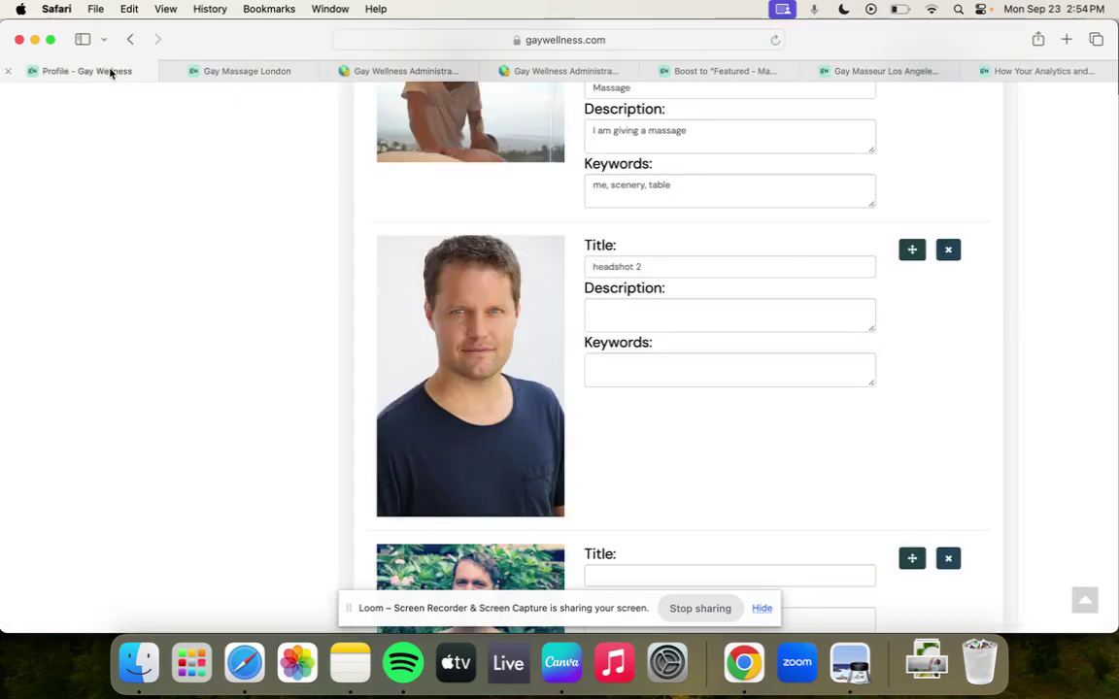
# Step: Start a cover photo upload, cancel it, and check the cover design in Canva
pyautogui.scroll(15, 258, 224)
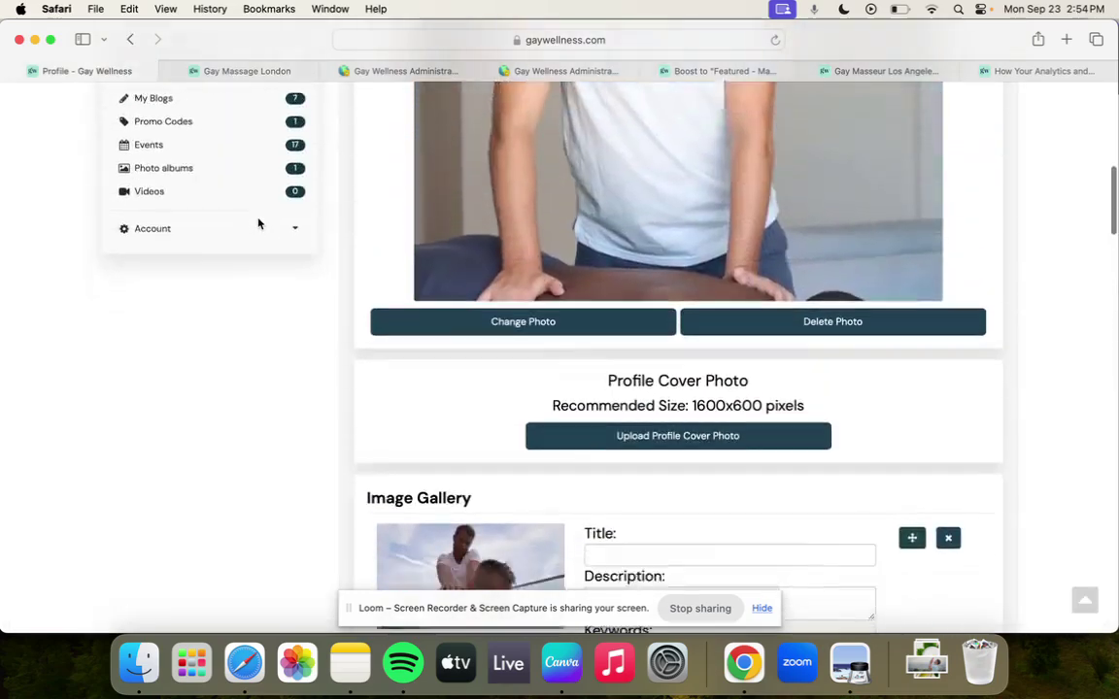
pyautogui.scroll(-2, 640, 303)
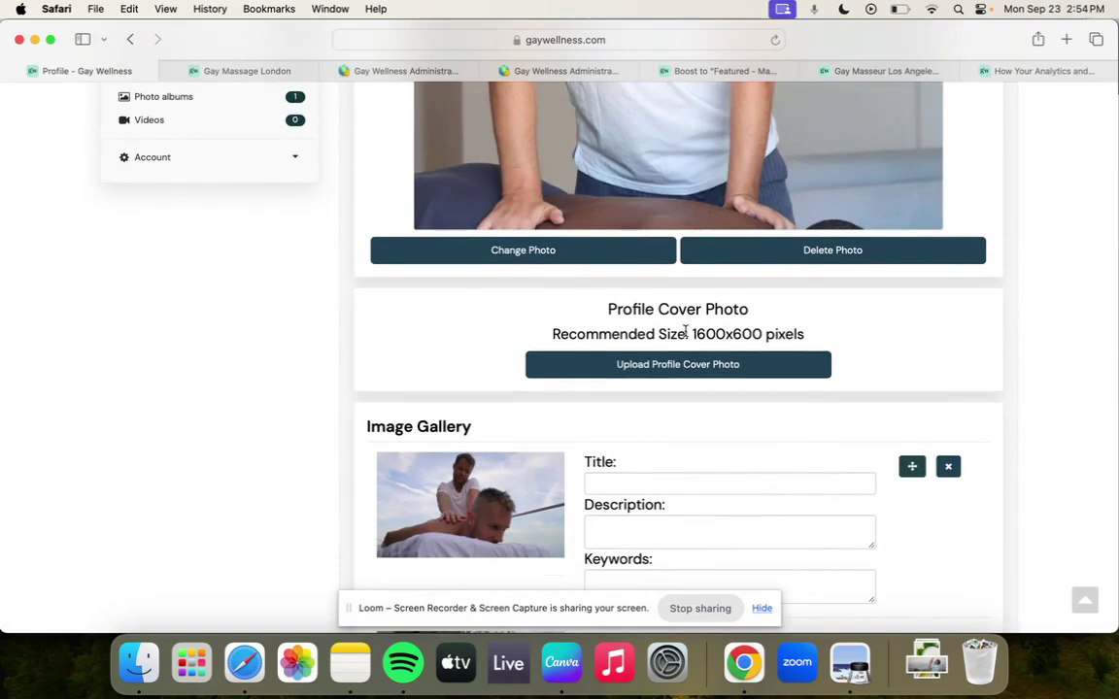
pyautogui.click(689, 372)
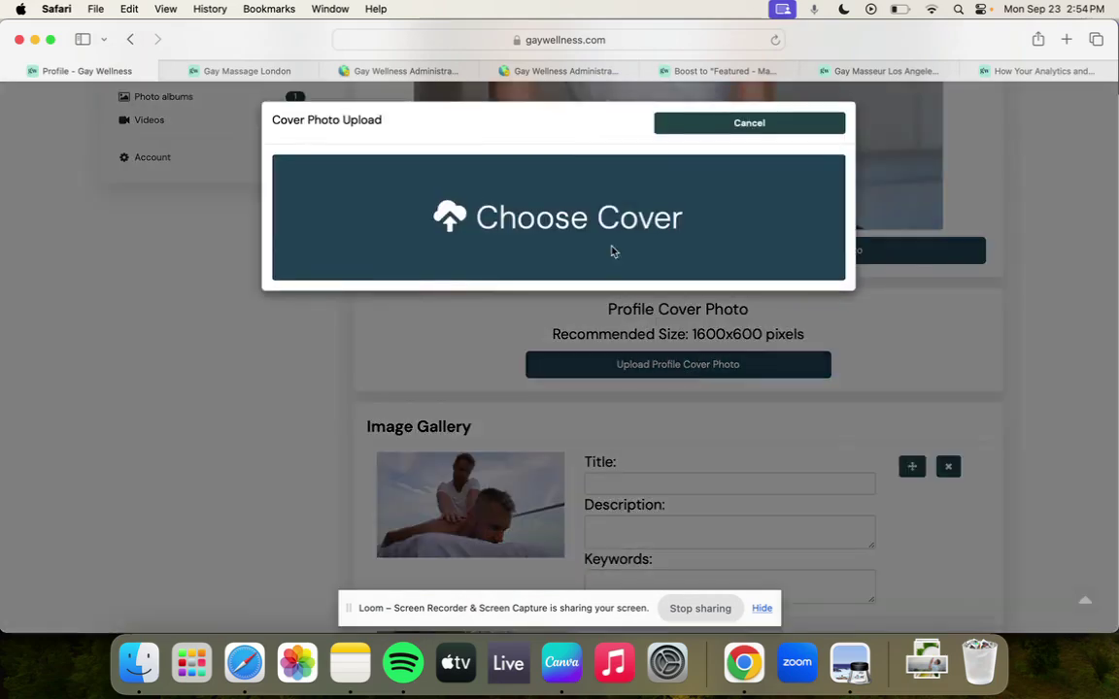
pyautogui.click(750, 120)
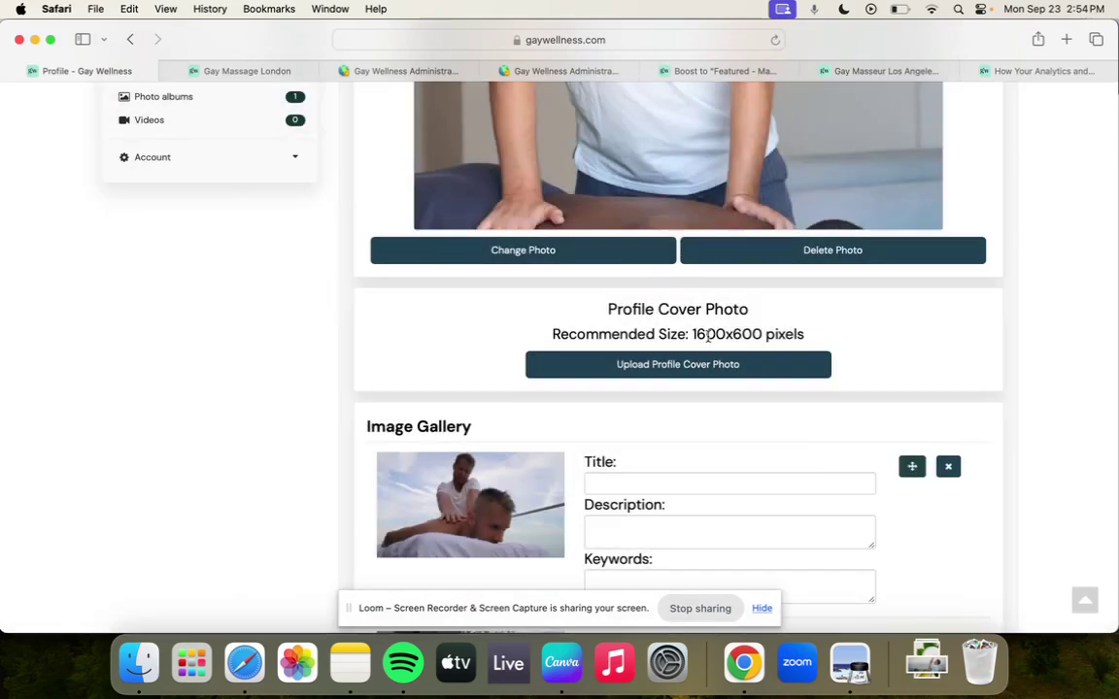
pyautogui.click(557, 660)
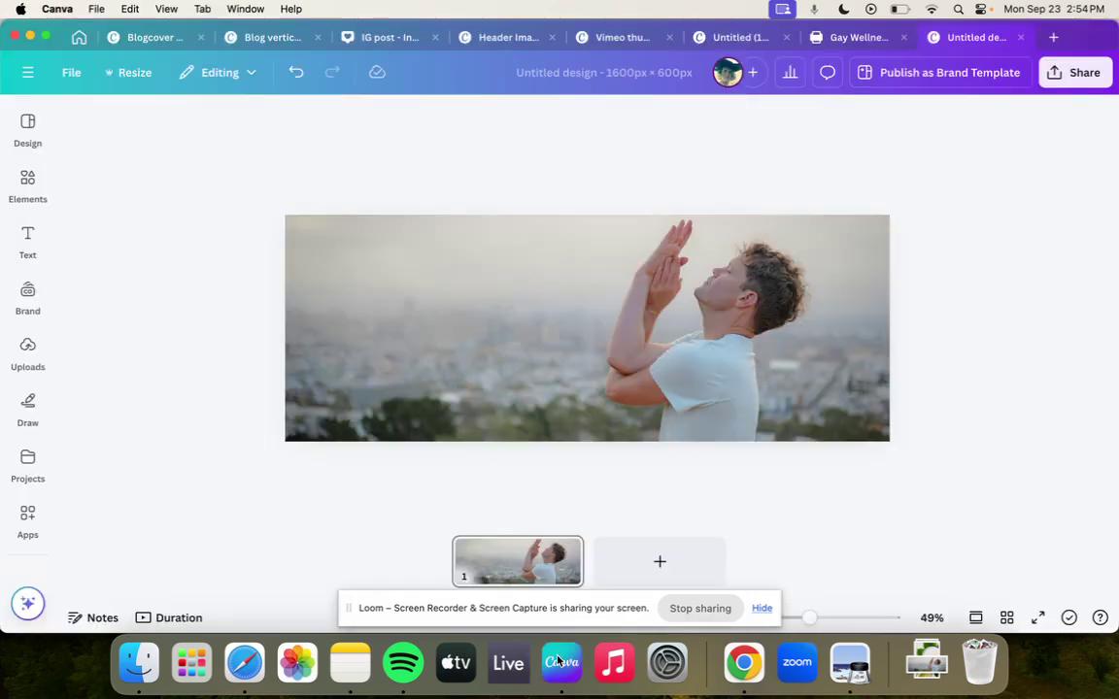
pyautogui.click(244, 662)
# Step: Upload the cover image from Downloads as the profile cover photo and save it
pyautogui.click(680, 372)
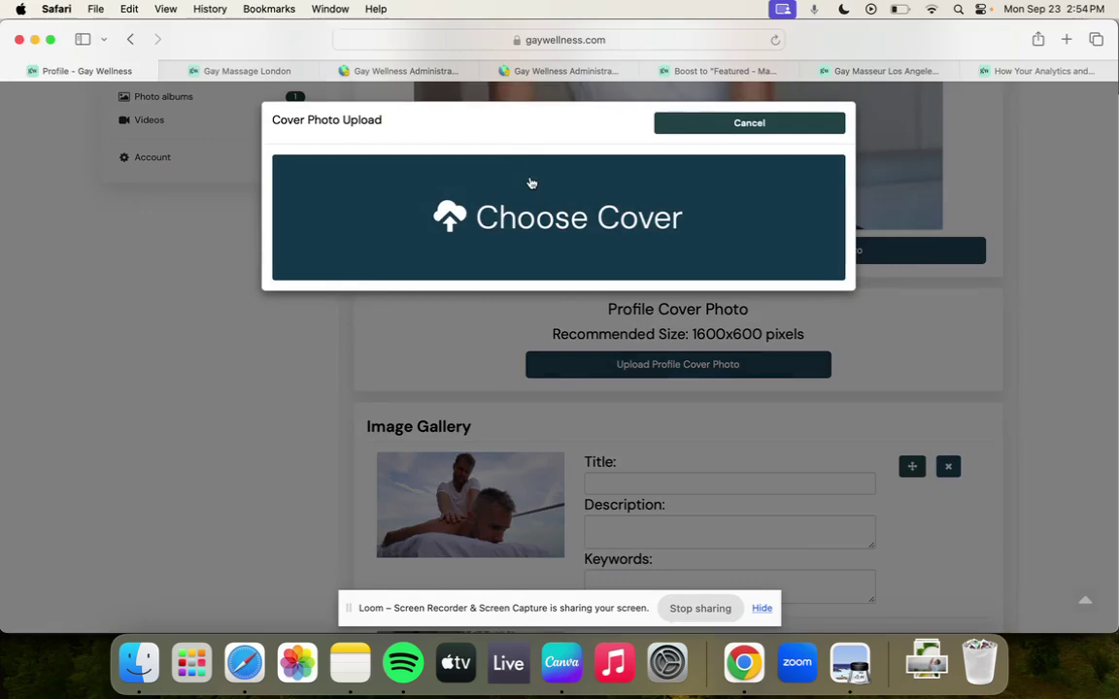
pyautogui.click(531, 184)
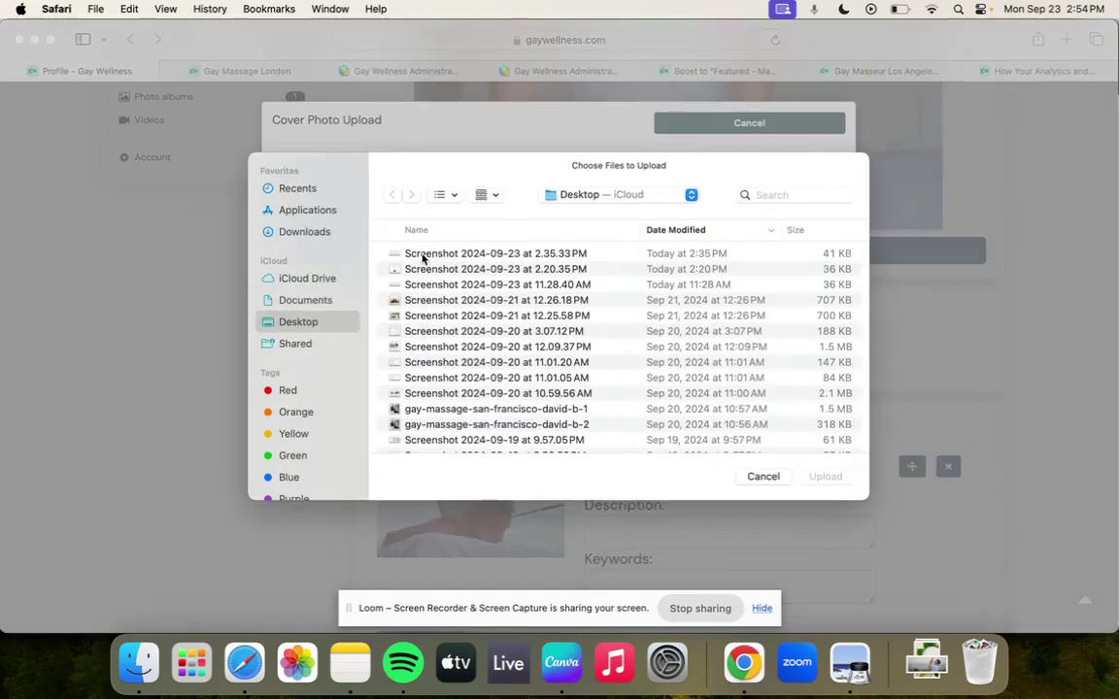
pyautogui.click(305, 231)
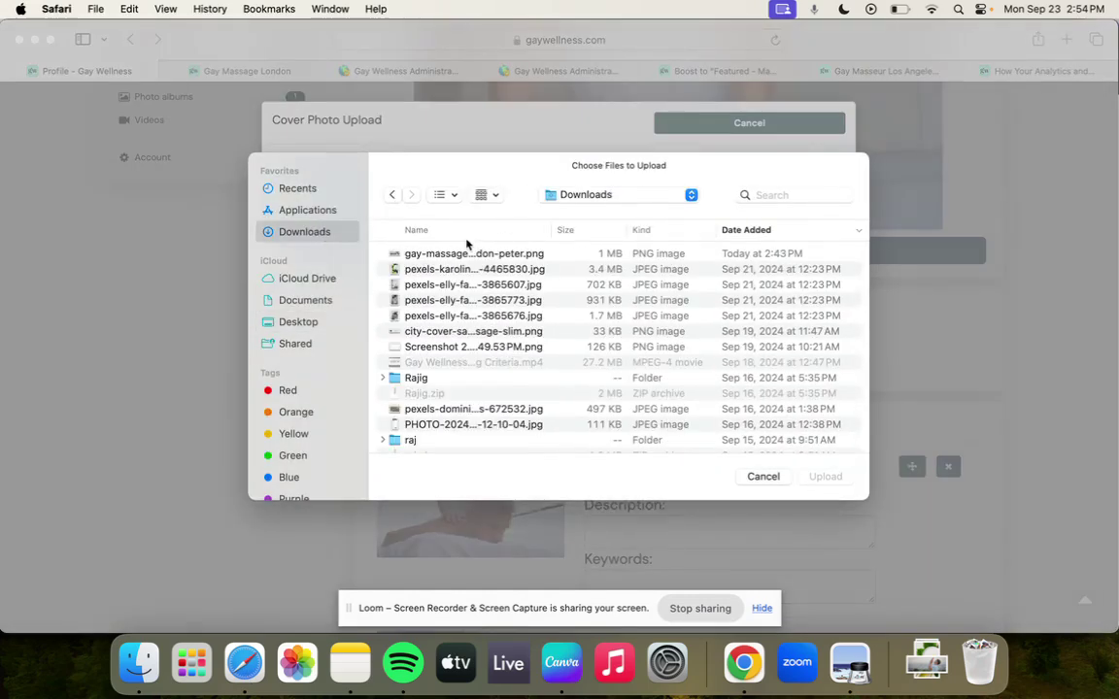
pyautogui.click(470, 255)
pyautogui.press('Return')
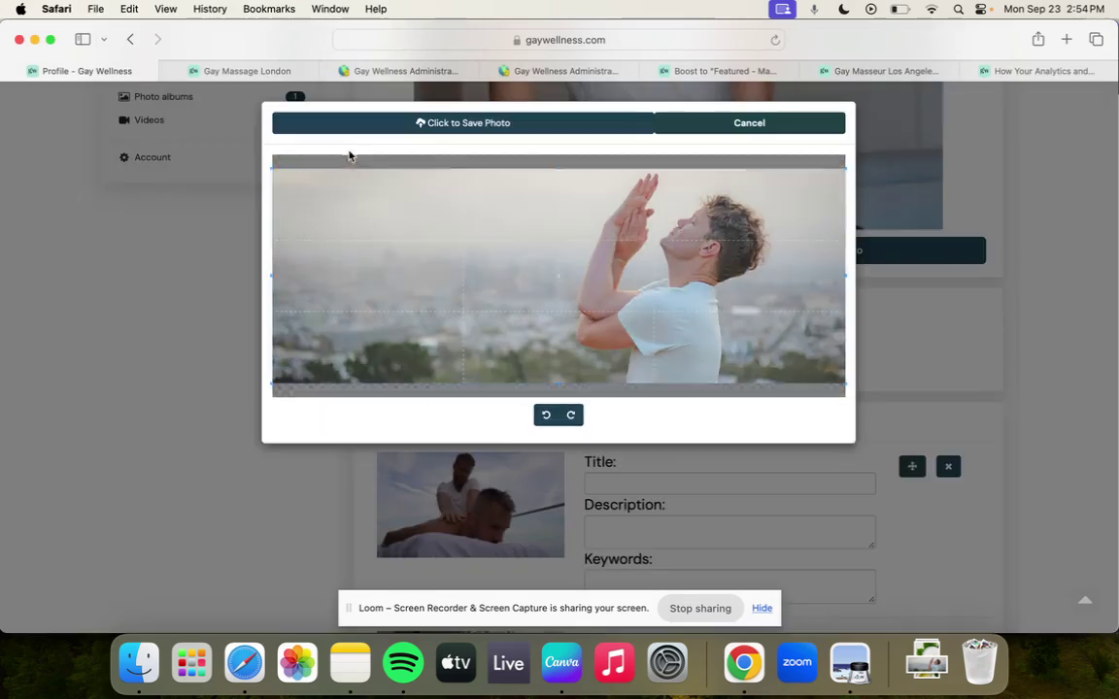
pyautogui.click(573, 123)
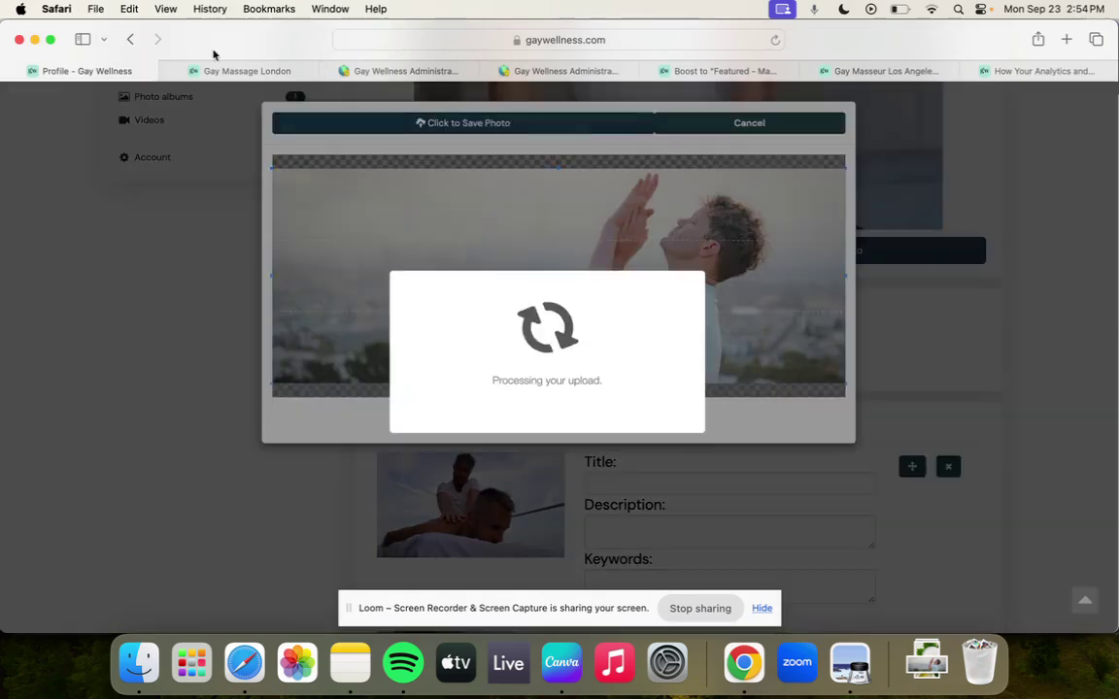
pyautogui.click(219, 73)
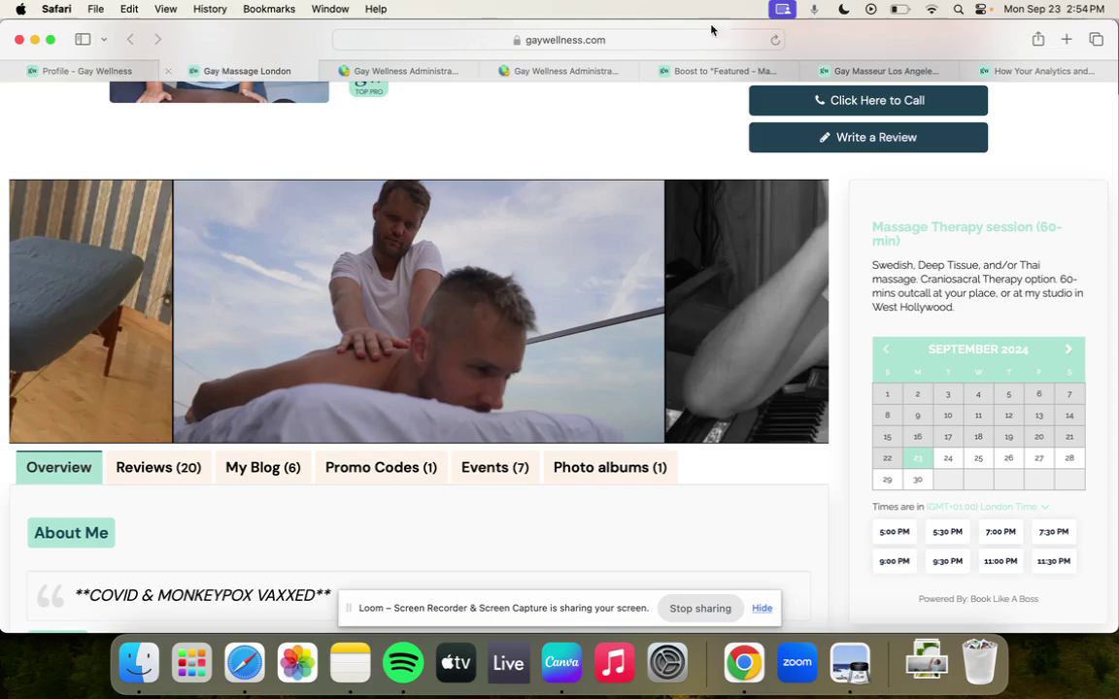
pyautogui.scroll(5, 721, 139)
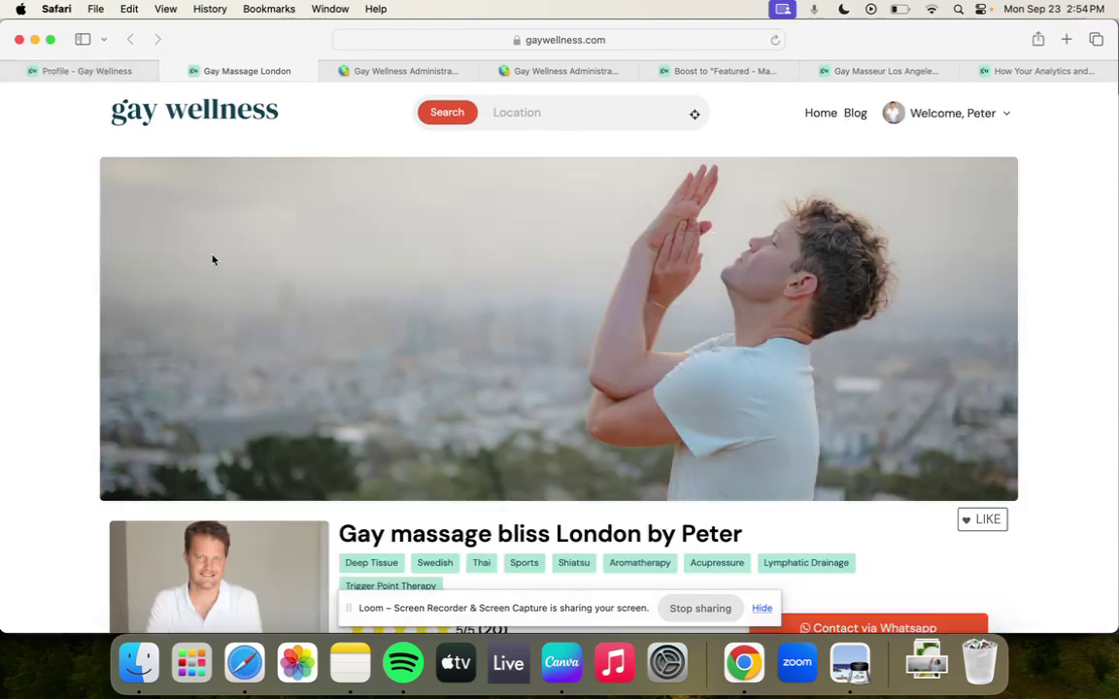
pyautogui.scroll(-1, 777, 231)
pyautogui.scroll(-7, 504, 230)
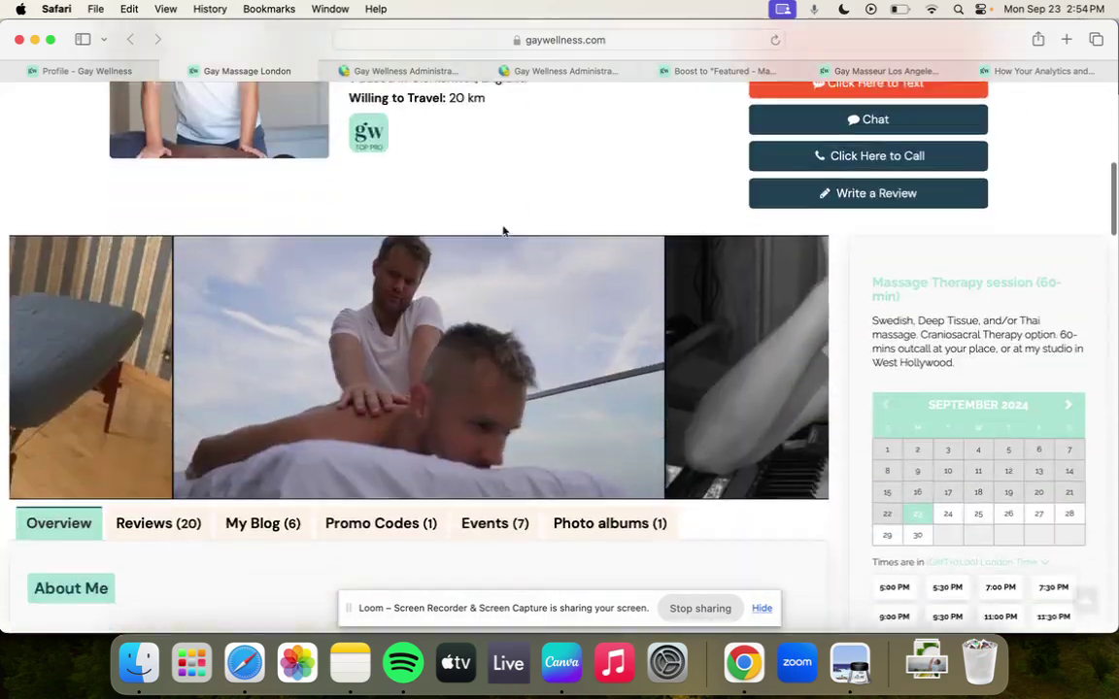
pyautogui.scroll(8, 504, 230)
pyautogui.scroll(-3, 504, 231)
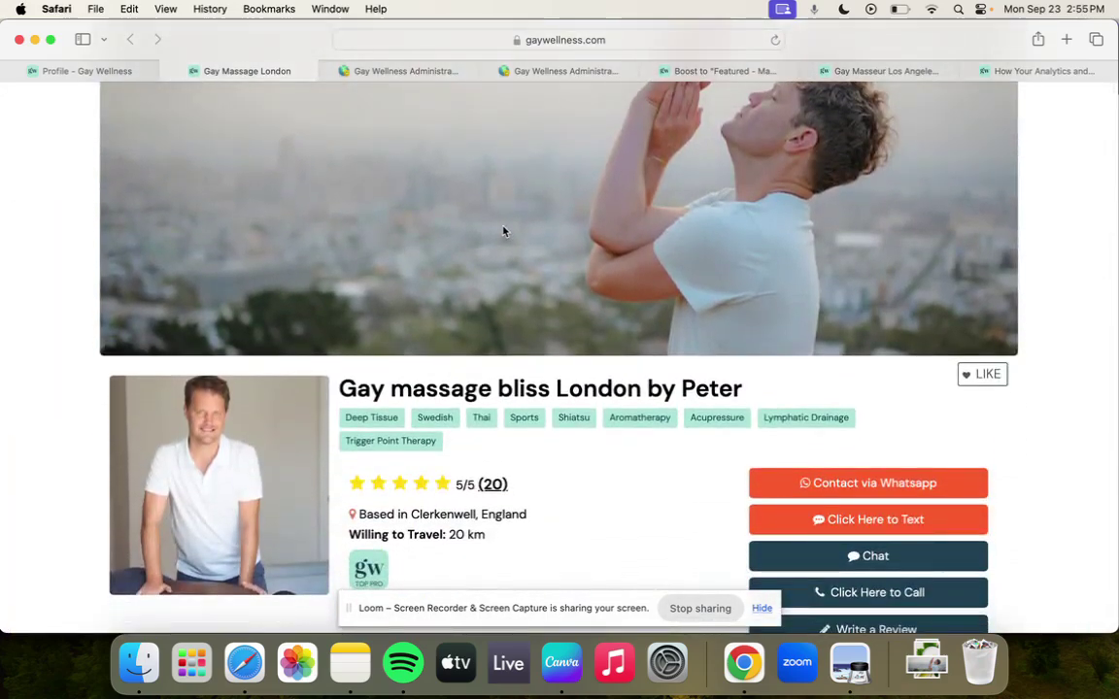
pyautogui.scroll(-5, 503, 231)
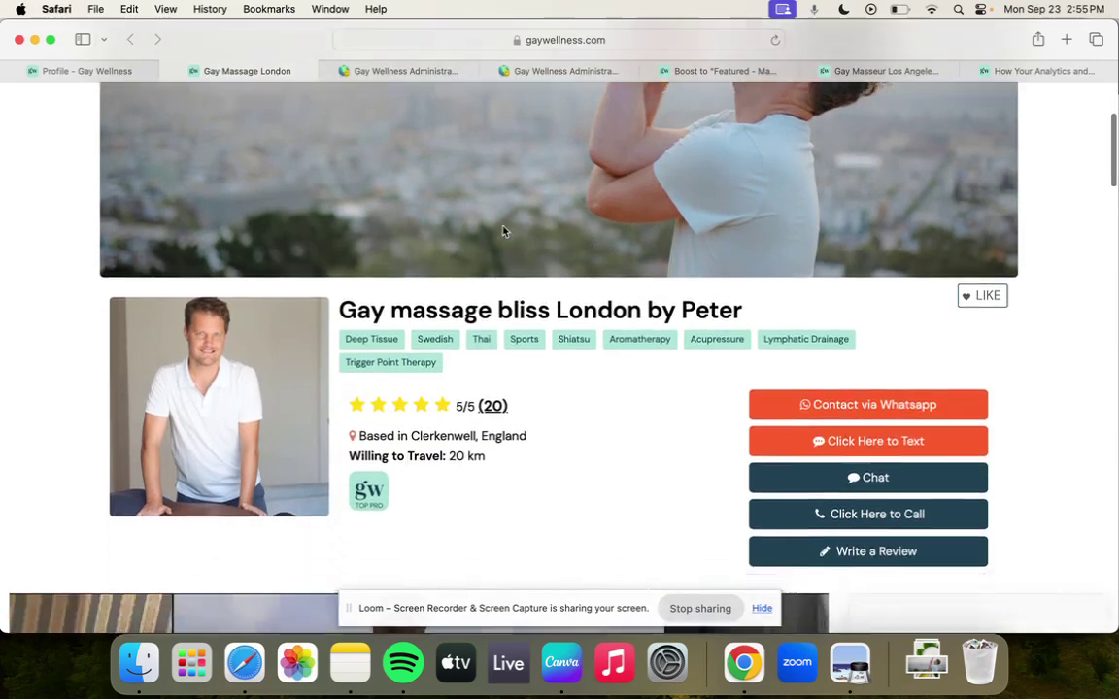
pyautogui.scroll(-3, 503, 232)
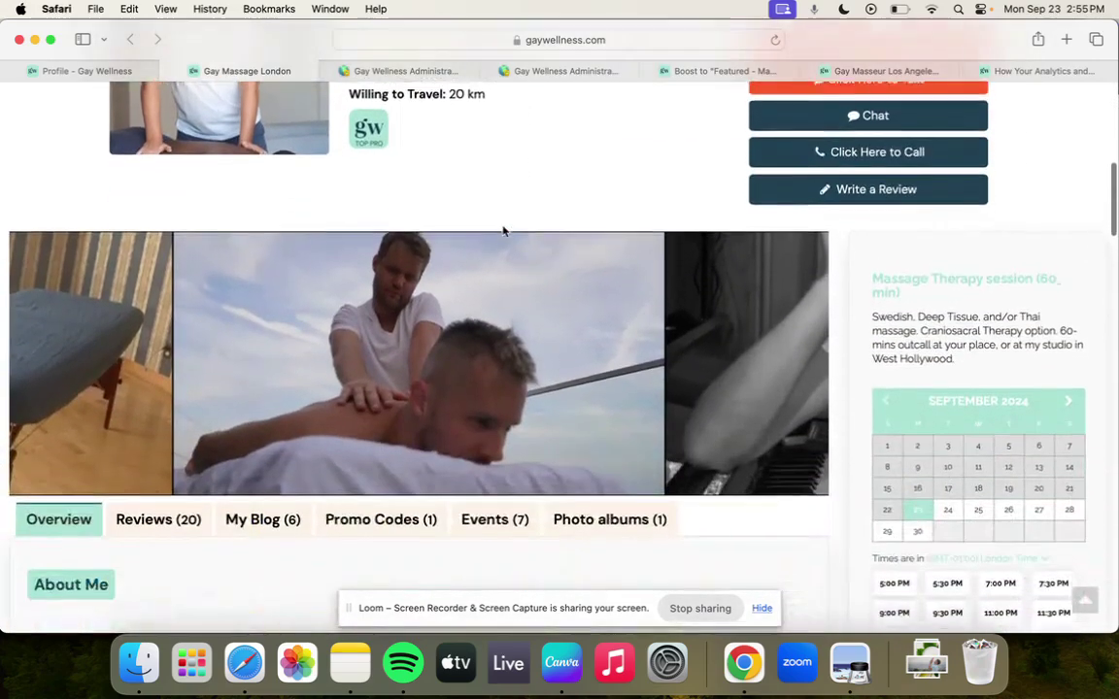
pyautogui.scroll(6, 498, 185)
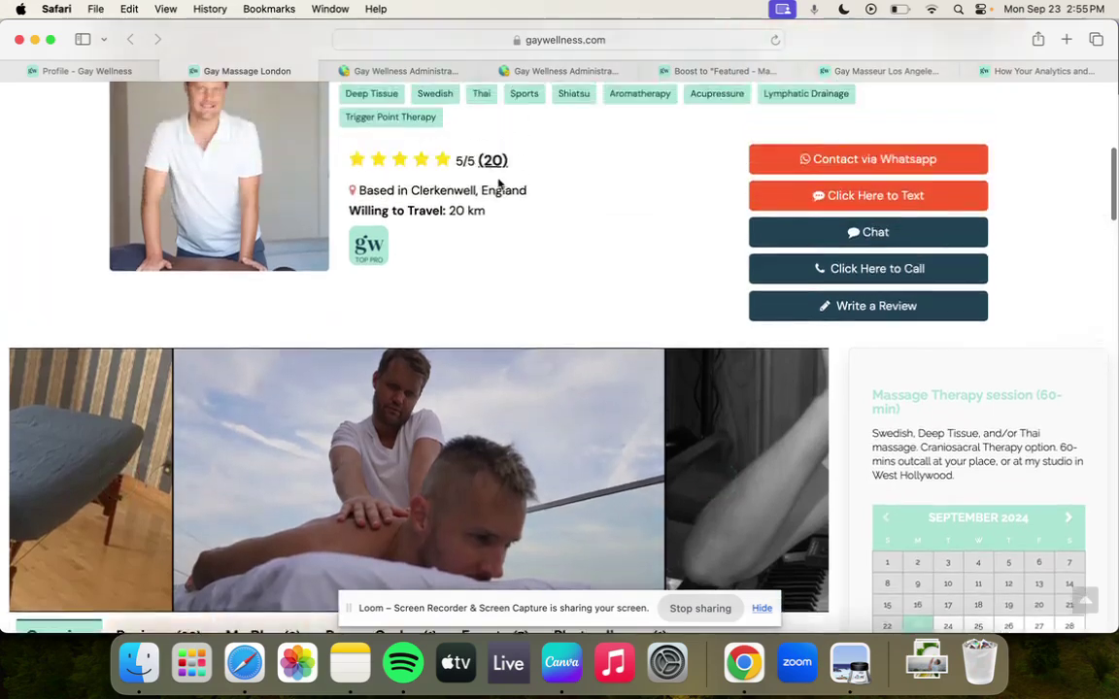
pyautogui.scroll(-5, 498, 185)
pyautogui.scroll(5, 498, 184)
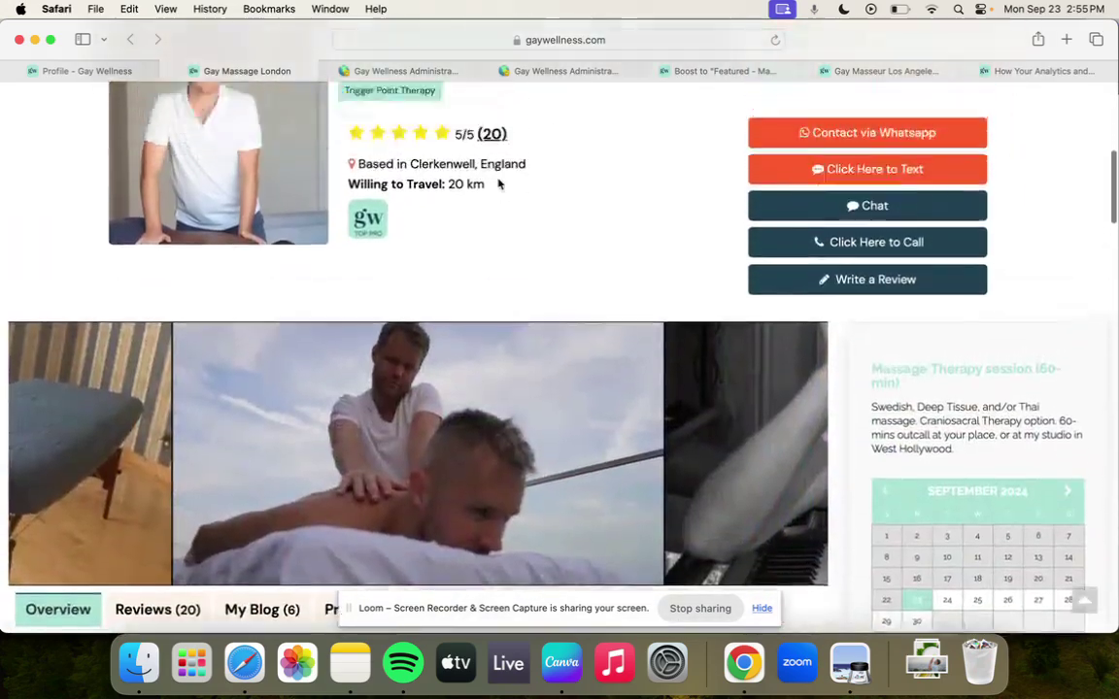
pyautogui.scroll(-10, 498, 184)
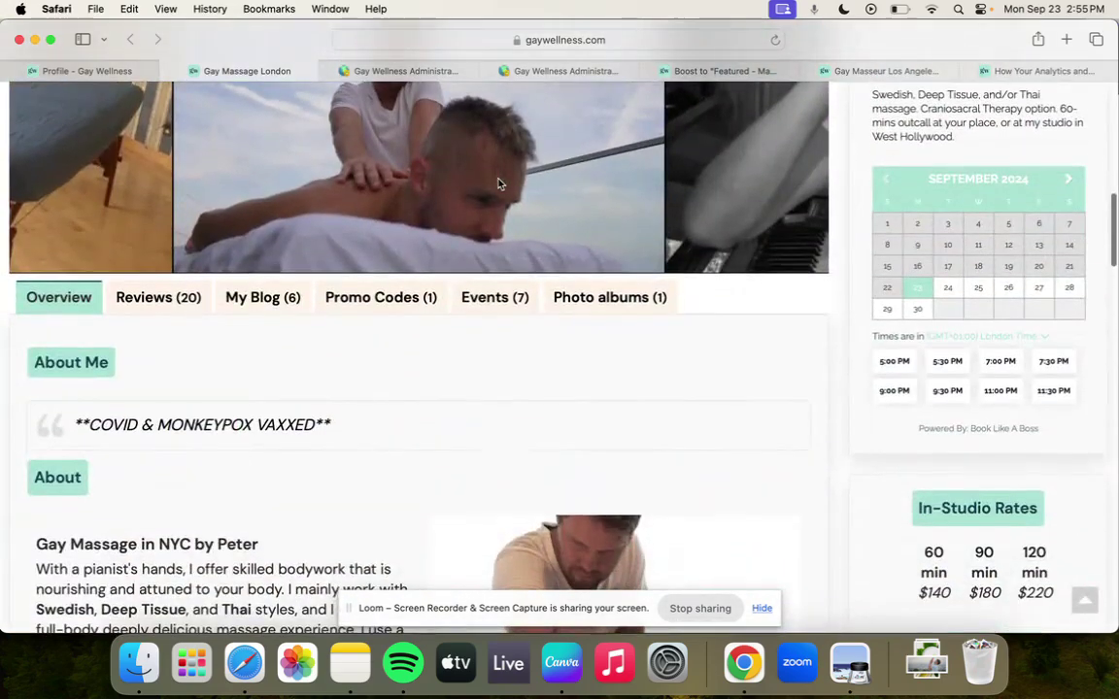
pyautogui.scroll(-4, 499, 183)
pyautogui.scroll(-3, 499, 179)
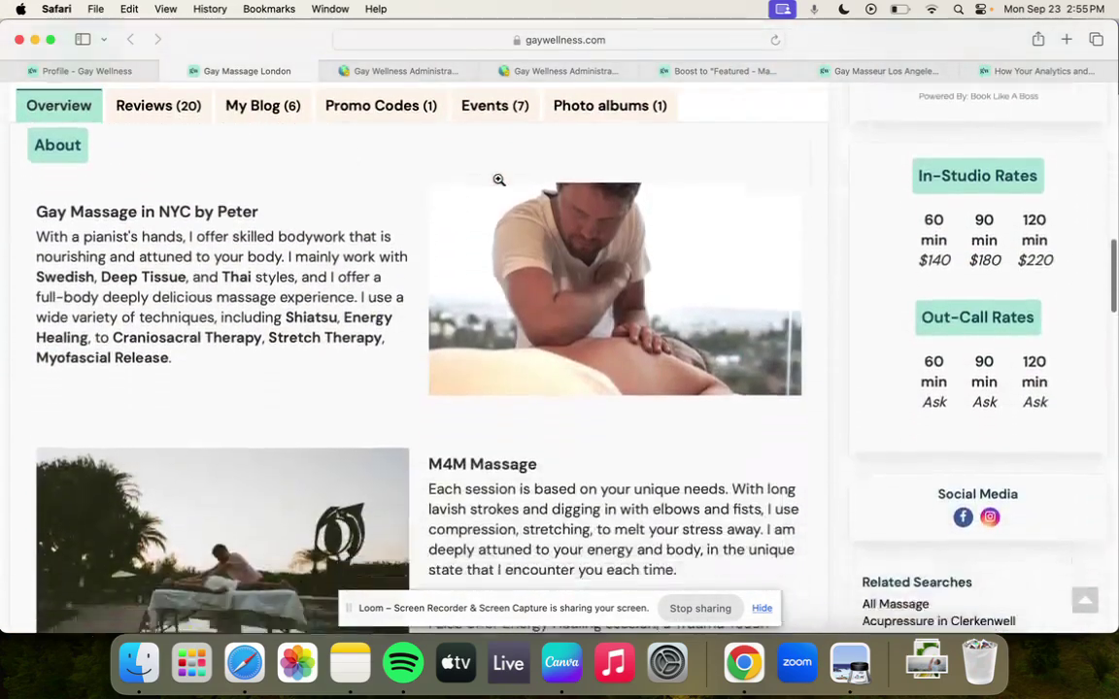
pyautogui.scroll(15, 498, 180)
pyautogui.scroll(-7, 498, 180)
pyautogui.scroll(-8, 498, 180)
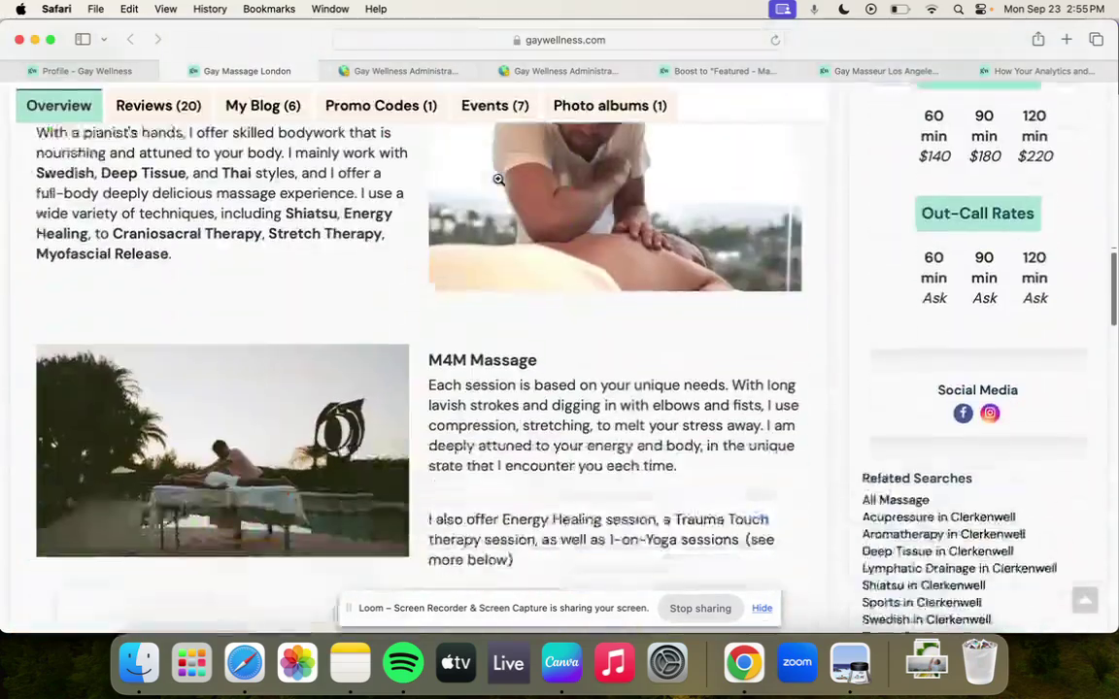
pyautogui.scroll(2, 498, 180)
pyautogui.scroll(-1, 498, 180)
pyautogui.scroll(1, 498, 180)
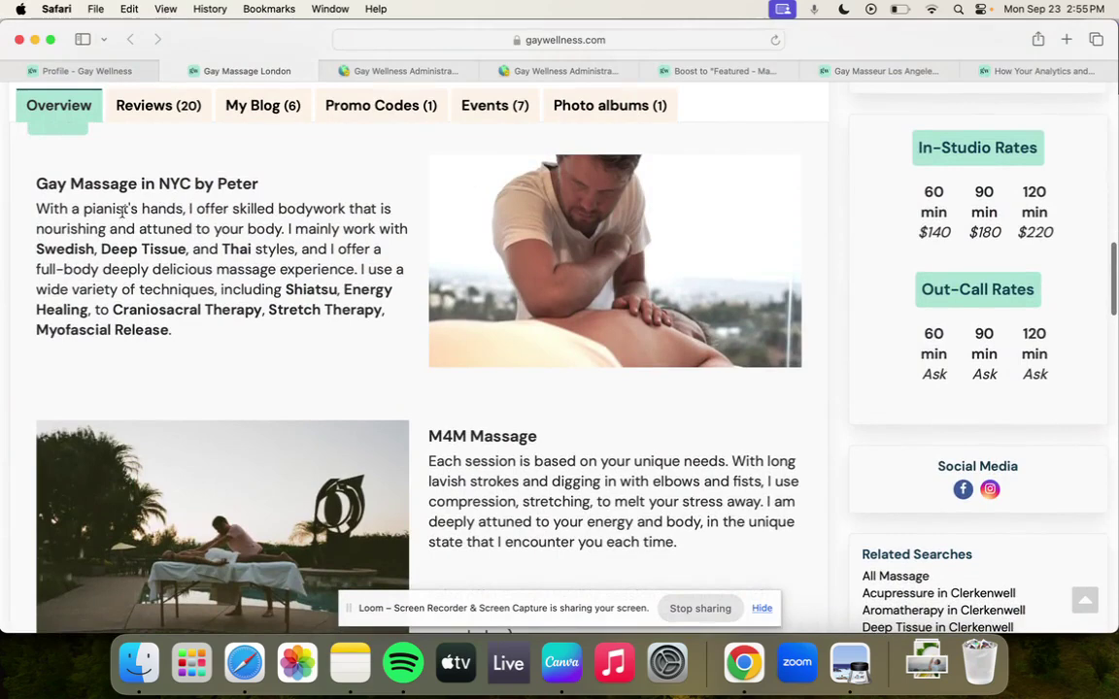
# Step: Open the About Me editor, then review the listing's 'Gay Massage in NYC' text and session types
pyautogui.click(113, 74)
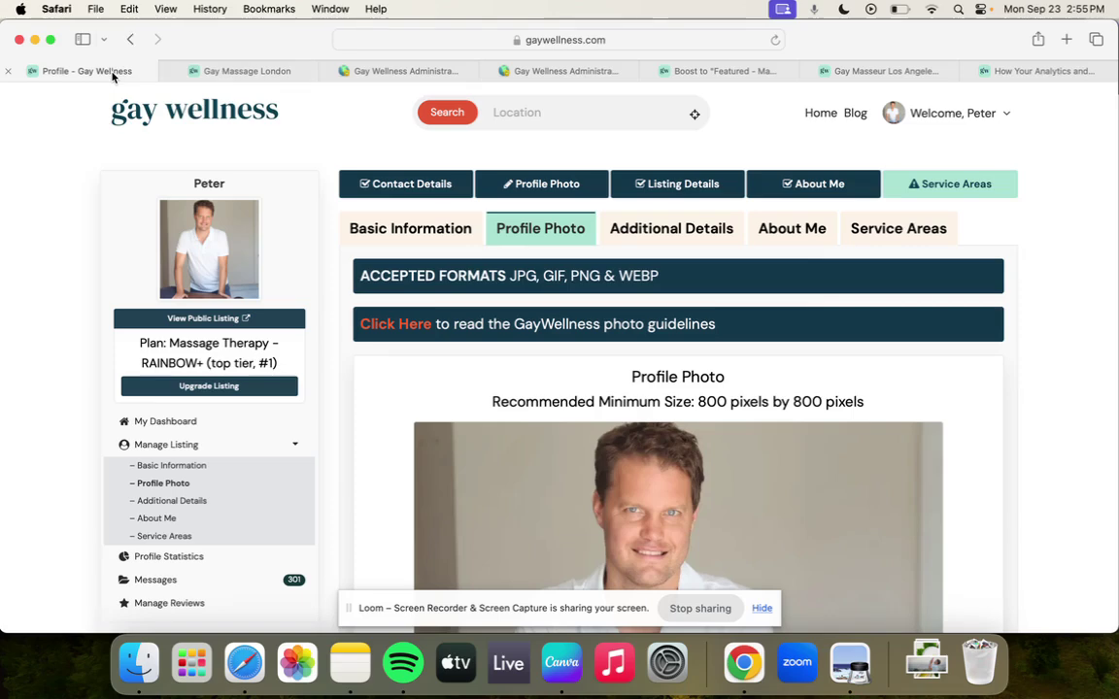
pyautogui.click(780, 230)
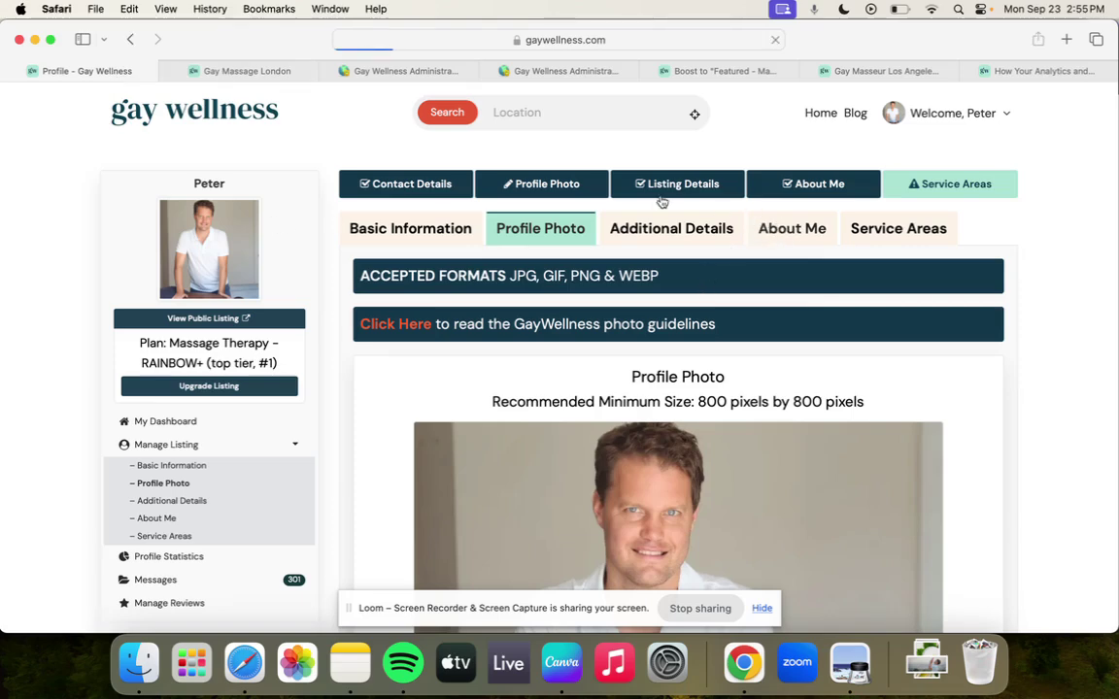
pyautogui.click(233, 71)
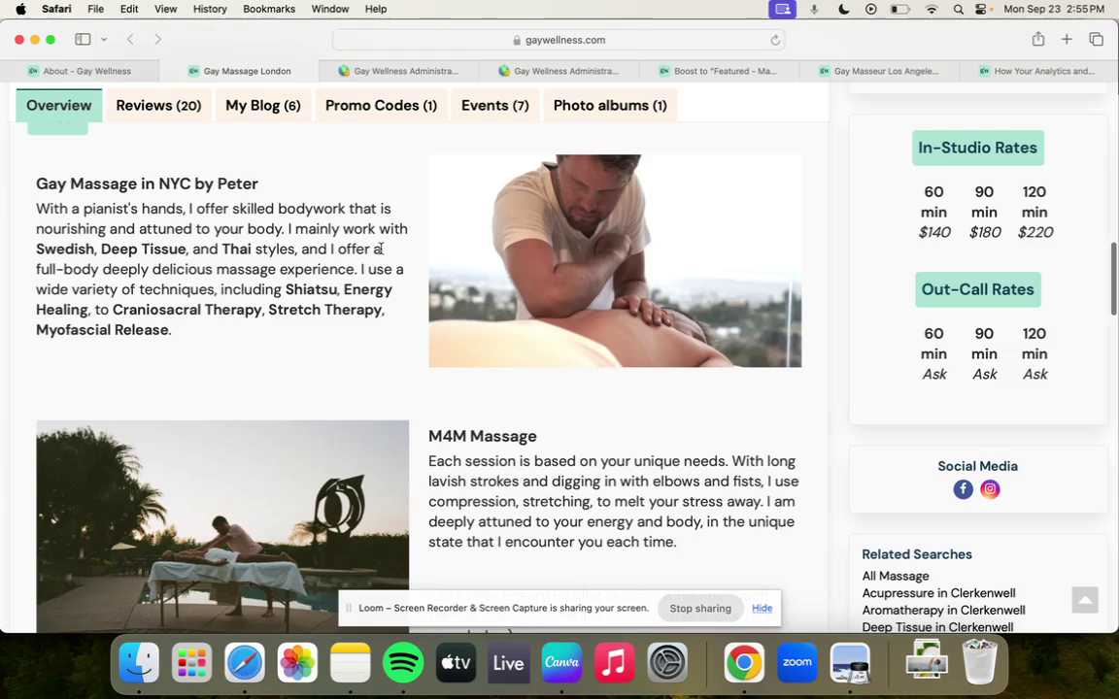
pyautogui.scroll(1, 380, 237)
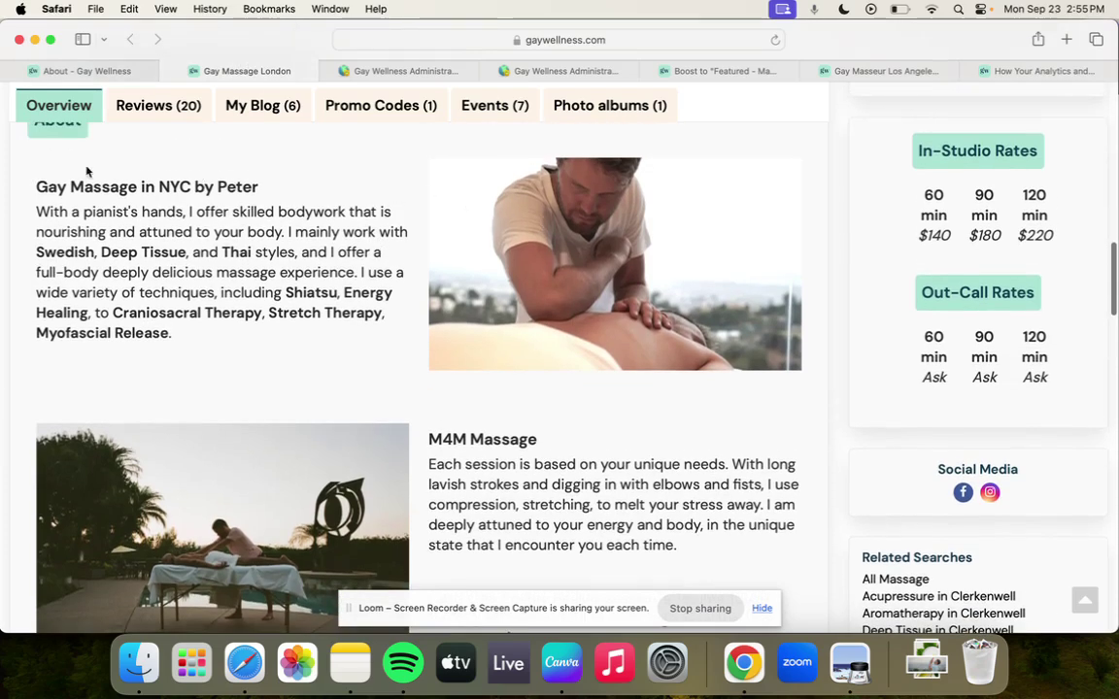
pyautogui.moveTo(39, 188); pyautogui.dragTo(234, 317)
pyautogui.scroll(-5, 234, 317)
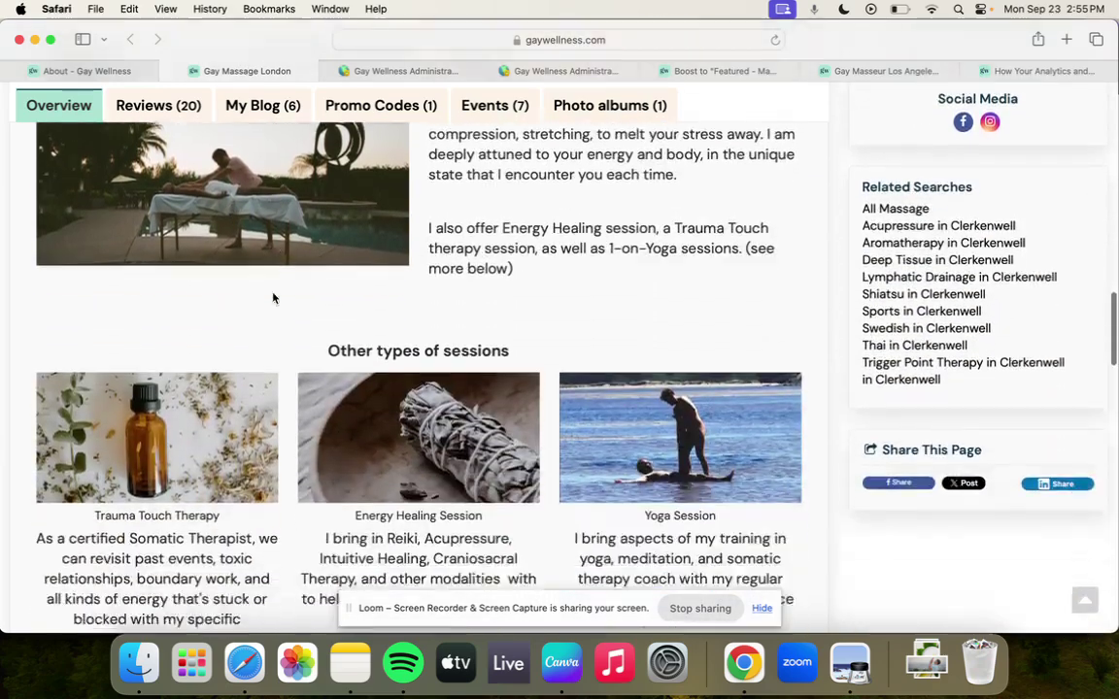
pyautogui.scroll(-4, 273, 299)
pyautogui.scroll(2, 67, 303)
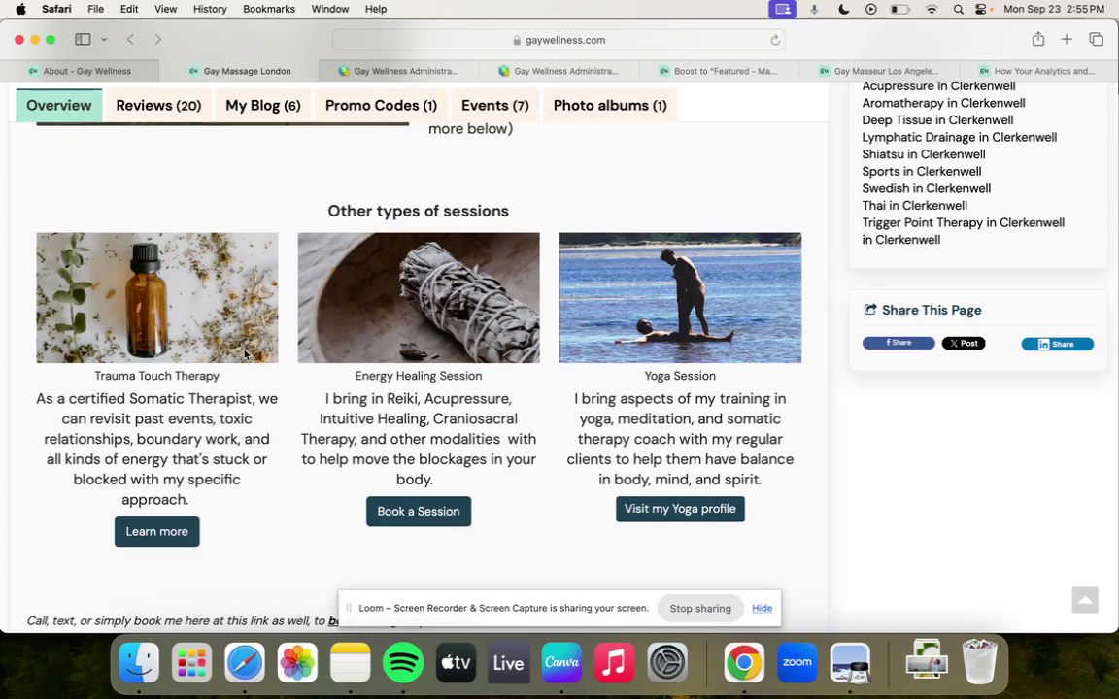
pyautogui.scroll(7, 246, 356)
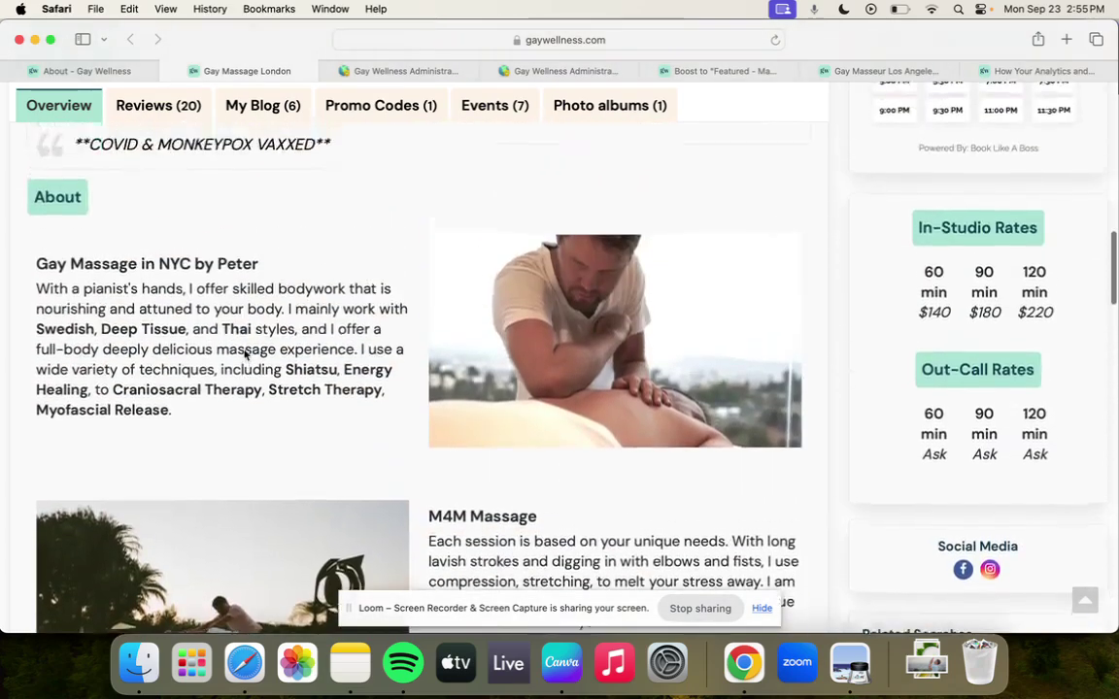
pyautogui.scroll(-2, 245, 355)
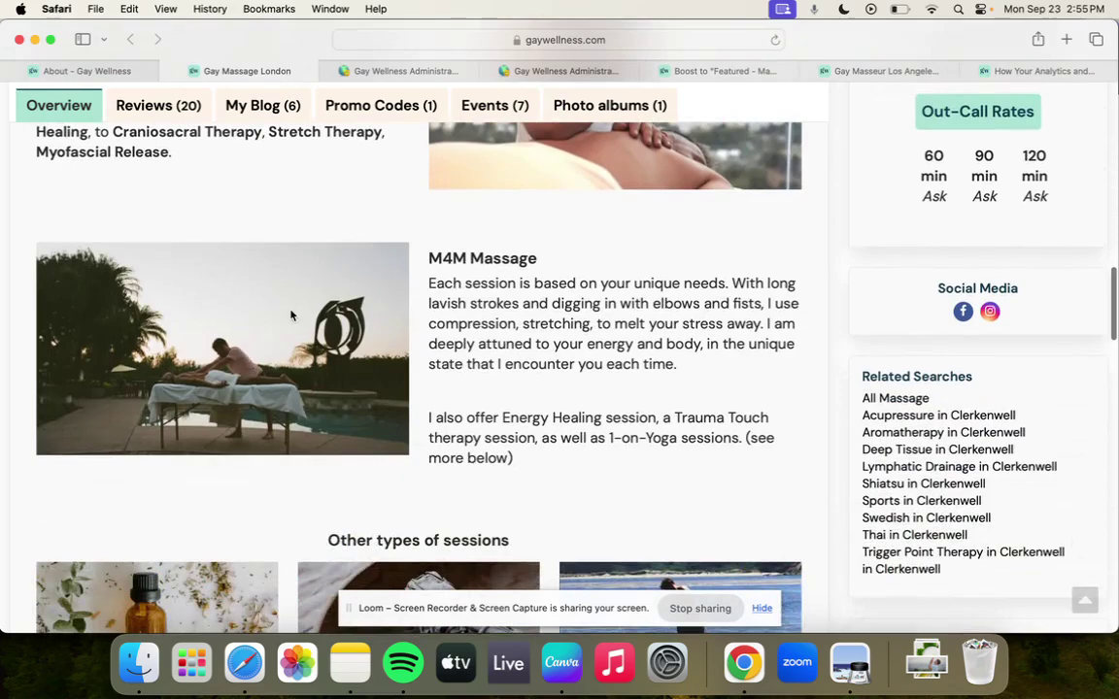
# Step: In the About Me editor, delete 'NYC' from the heading
pyautogui.click(87, 71)
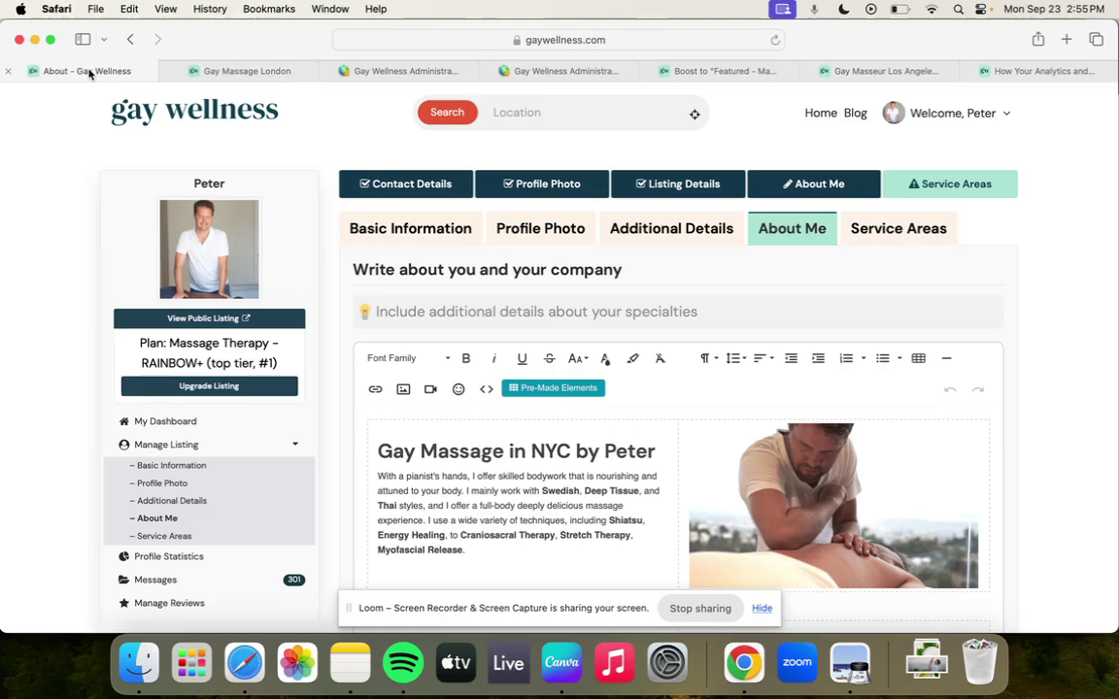
pyautogui.scroll(-3, 394, 301)
pyautogui.scroll(-1, 424, 288)
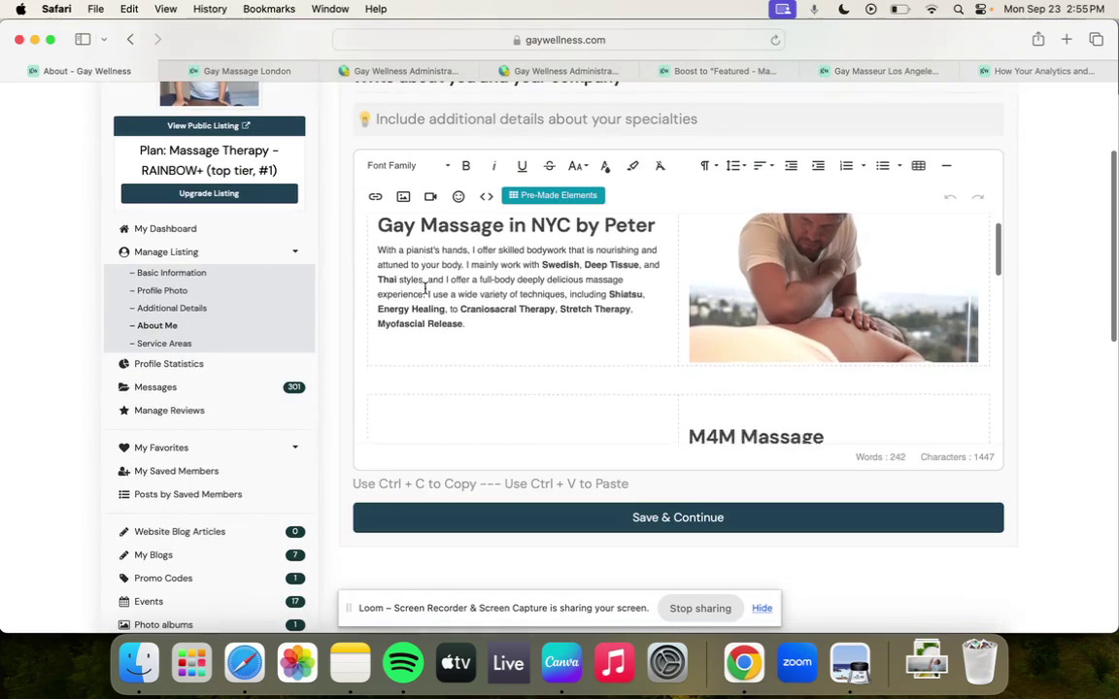
pyautogui.scroll(1, 425, 288)
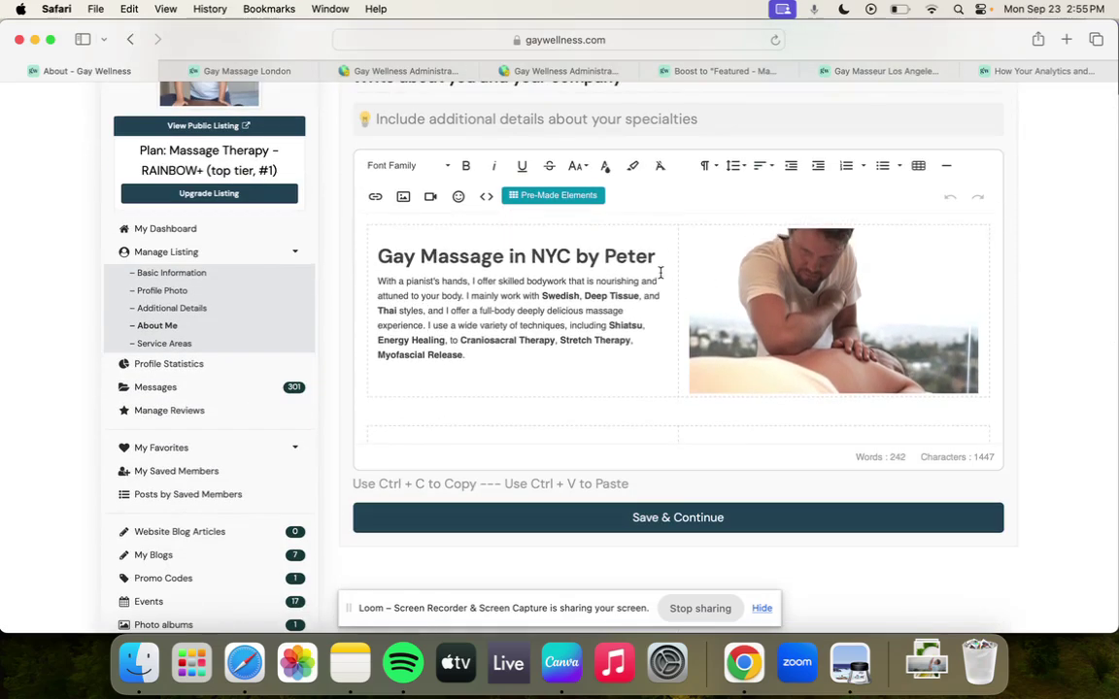
pyautogui.doubleClick(552, 256)
pyautogui.press('BackSpace')
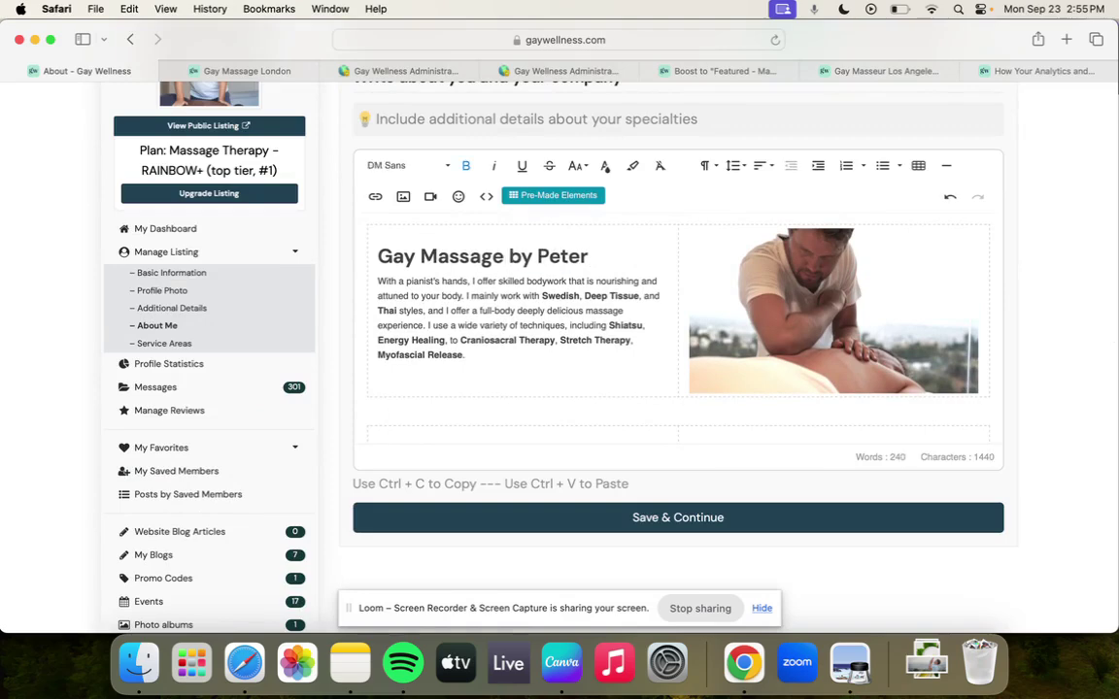
pyautogui.scroll(-2, 558, 387)
pyautogui.scroll(2, 558, 379)
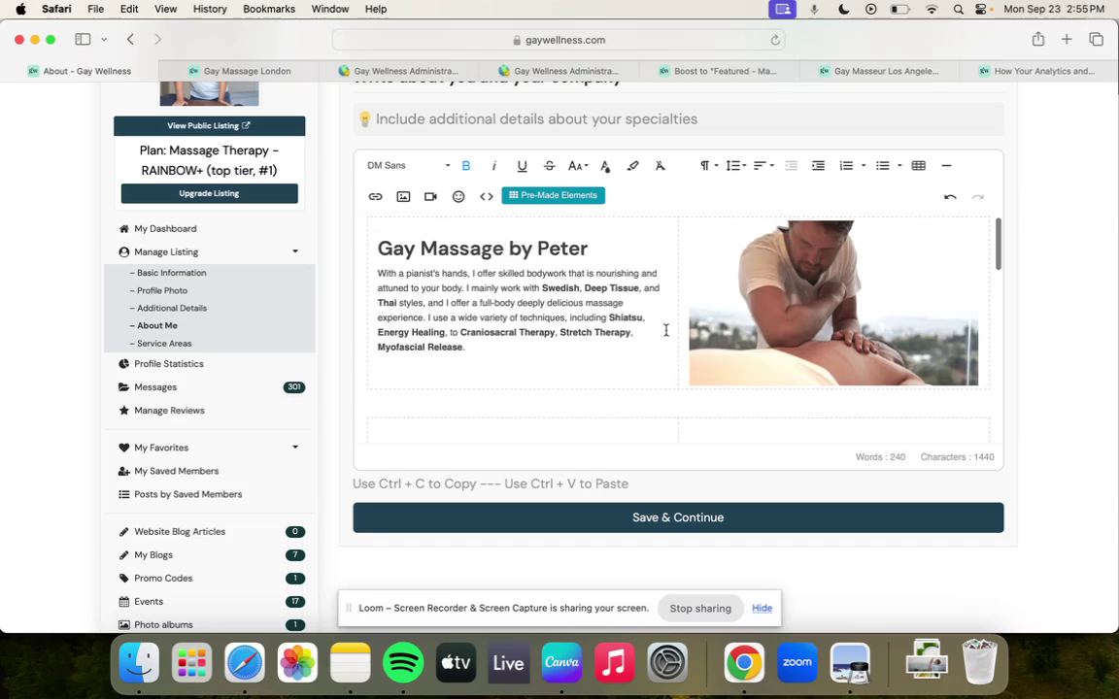
# Step: Drag a Text with Image Right block from Basic Content Blocks into the About text
pyautogui.click(565, 196)
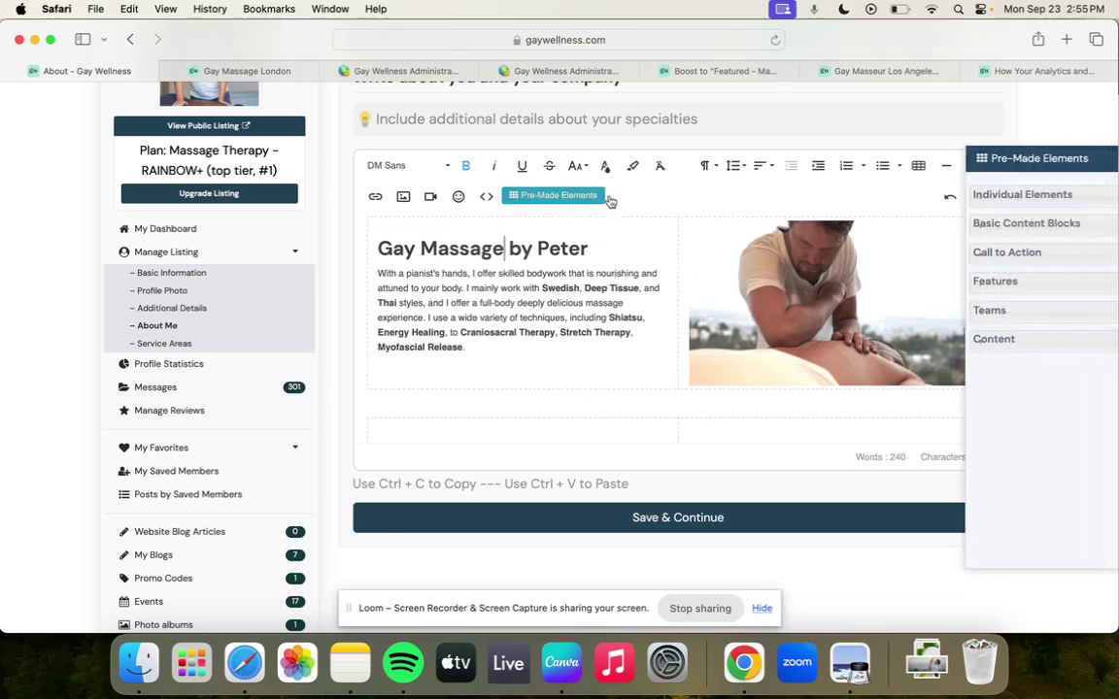
pyautogui.click(974, 224)
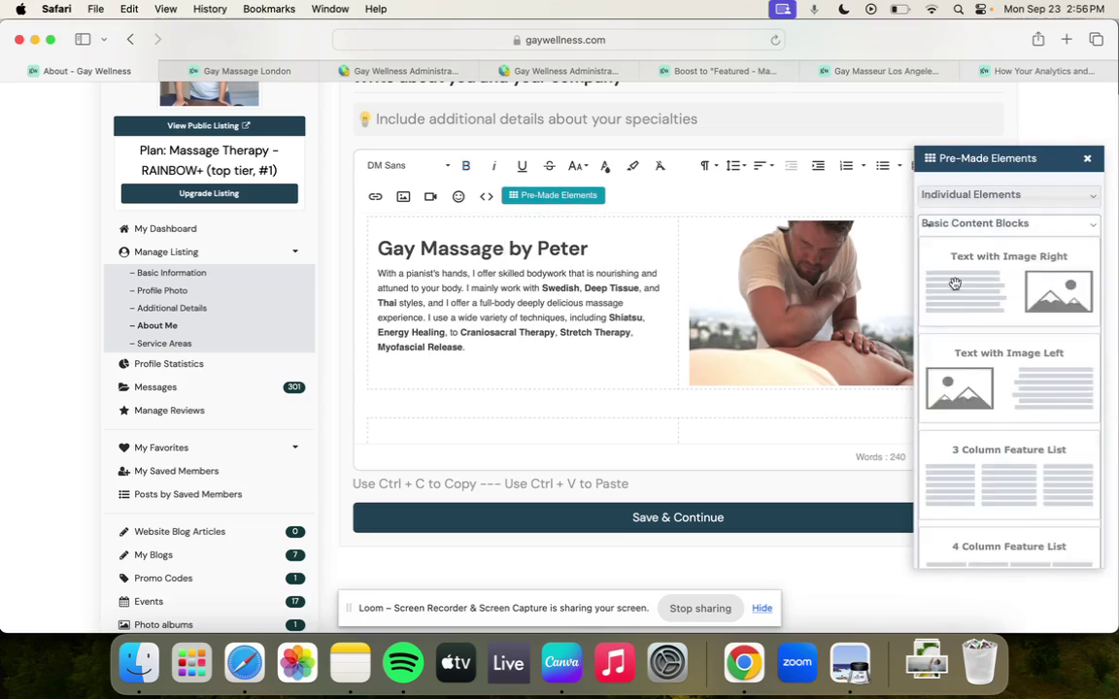
pyautogui.moveTo(978, 290); pyautogui.dragTo(670, 311)
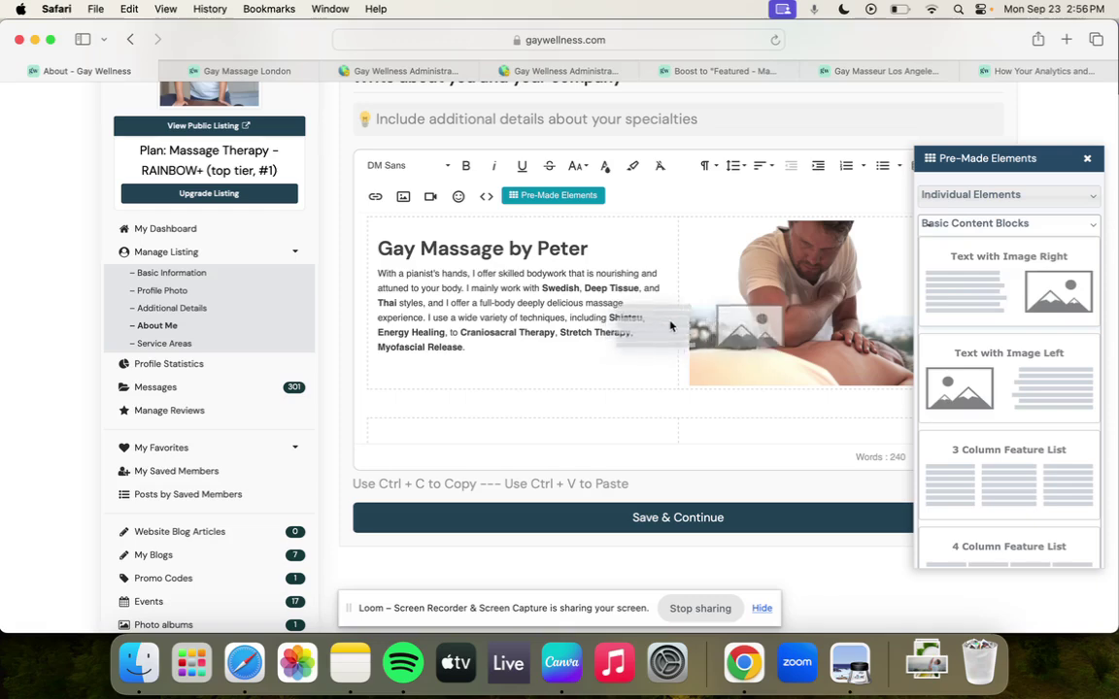
pyautogui.click(1002, 233)
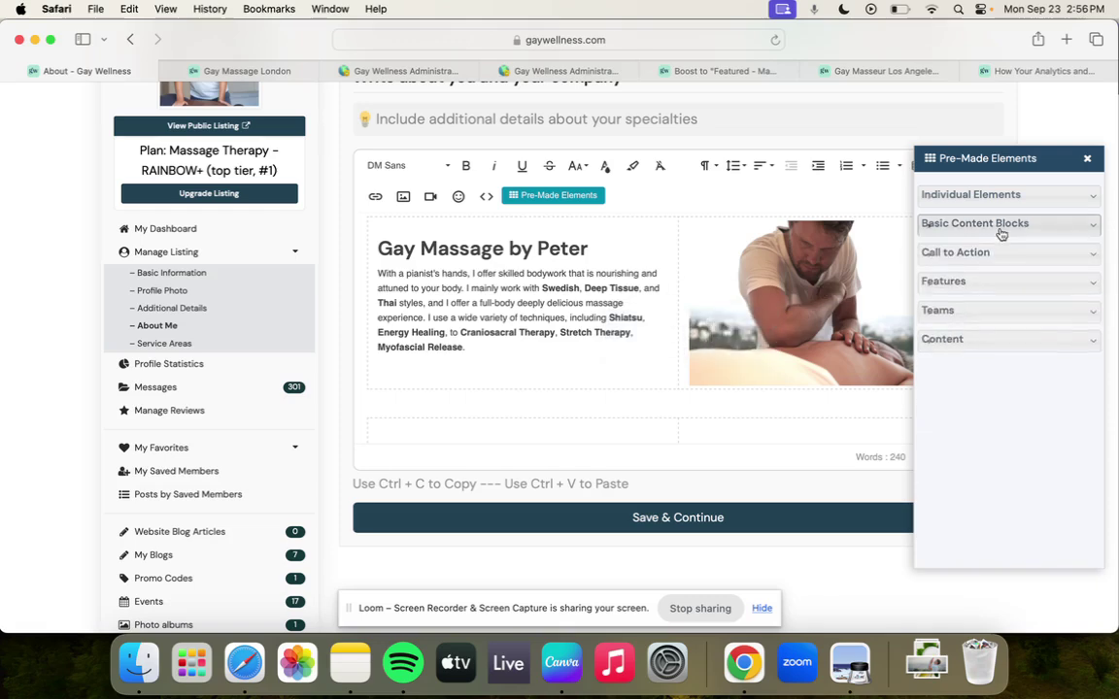
pyautogui.click(1088, 159)
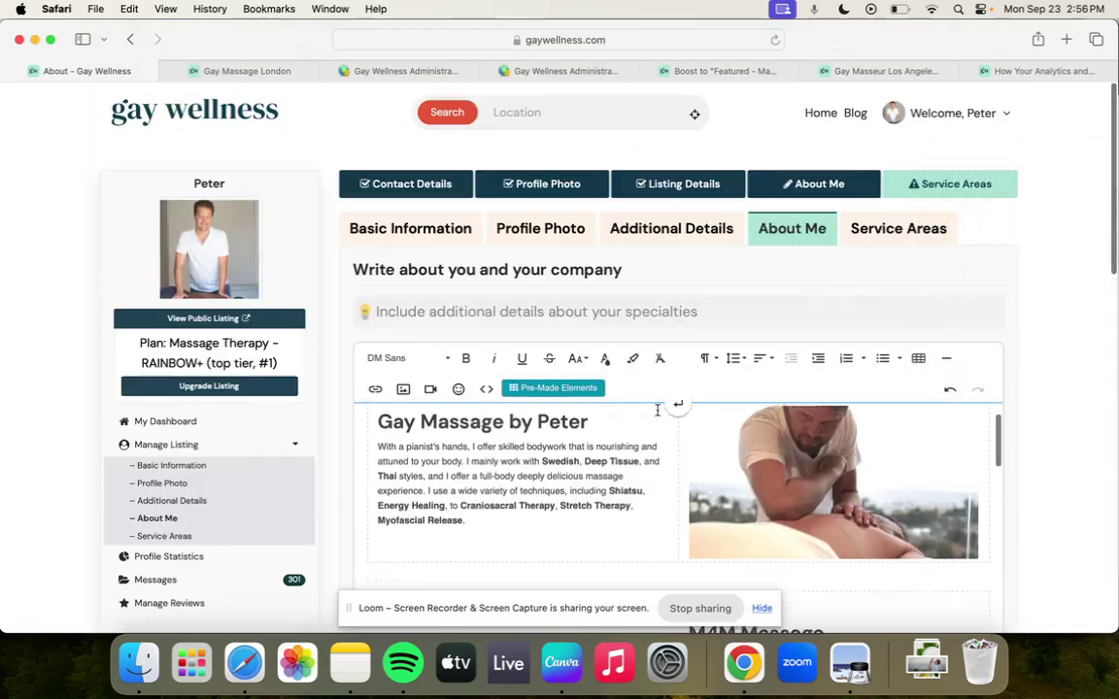
# Step: Scroll the editor down, then view the public listing's session cards and buttons
pyautogui.scroll(-5, 661, 406)
pyautogui.scroll(-4, 670, 296)
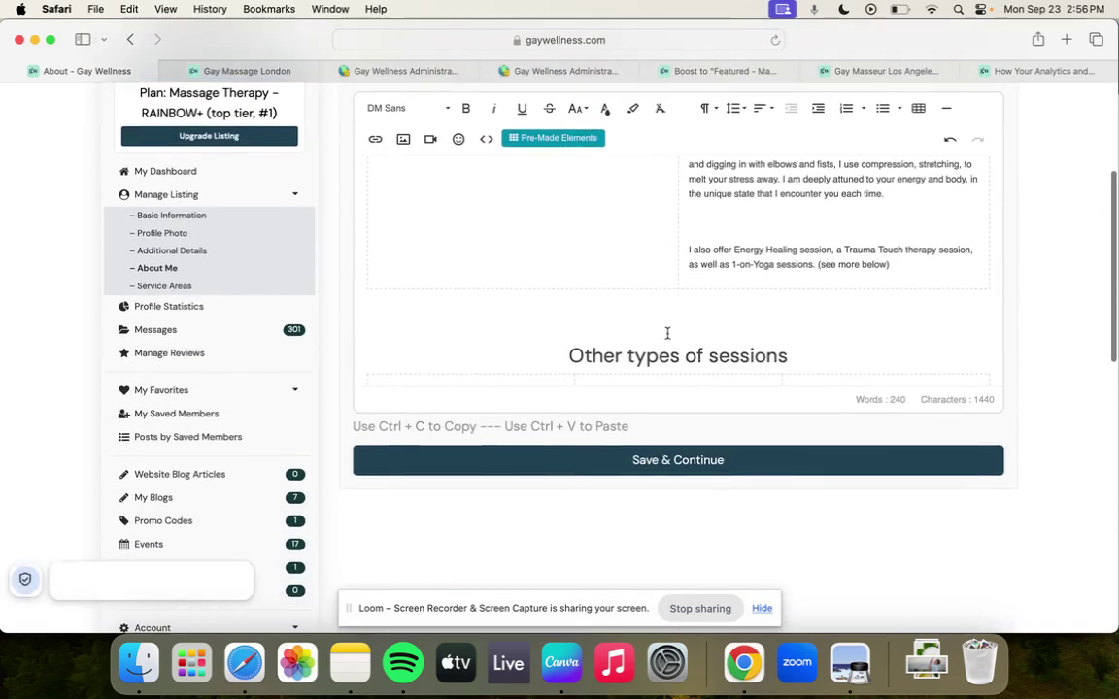
pyautogui.scroll(-1, 654, 296)
pyautogui.scroll(-4, 661, 286)
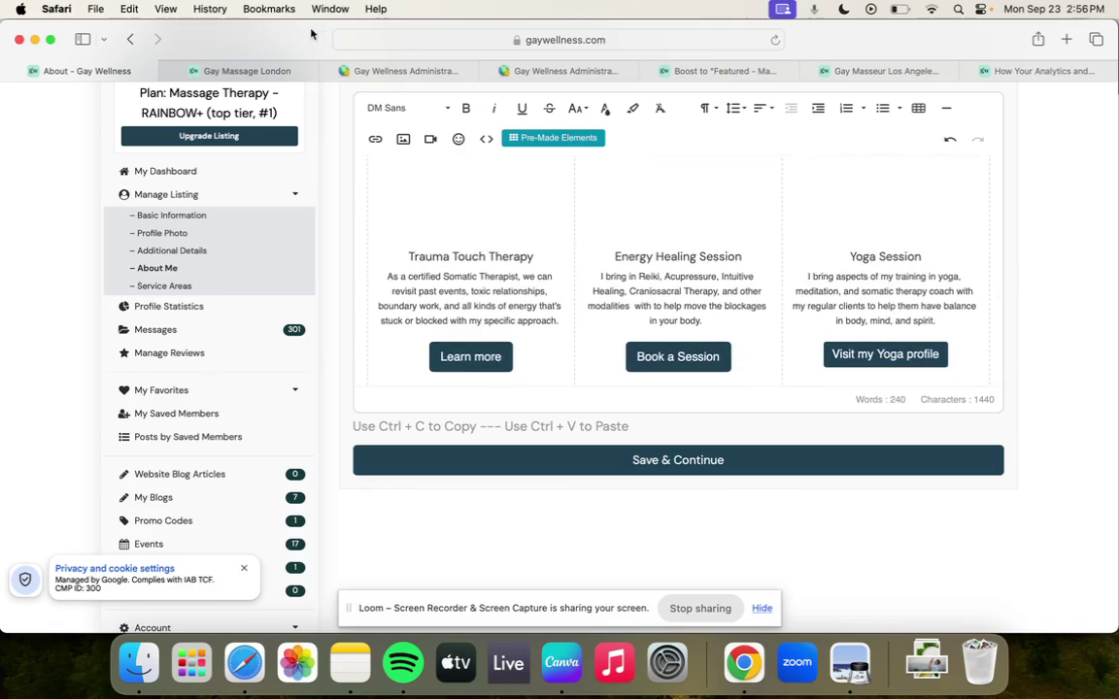
pyautogui.click(233, 70)
pyautogui.scroll(-7, 430, 249)
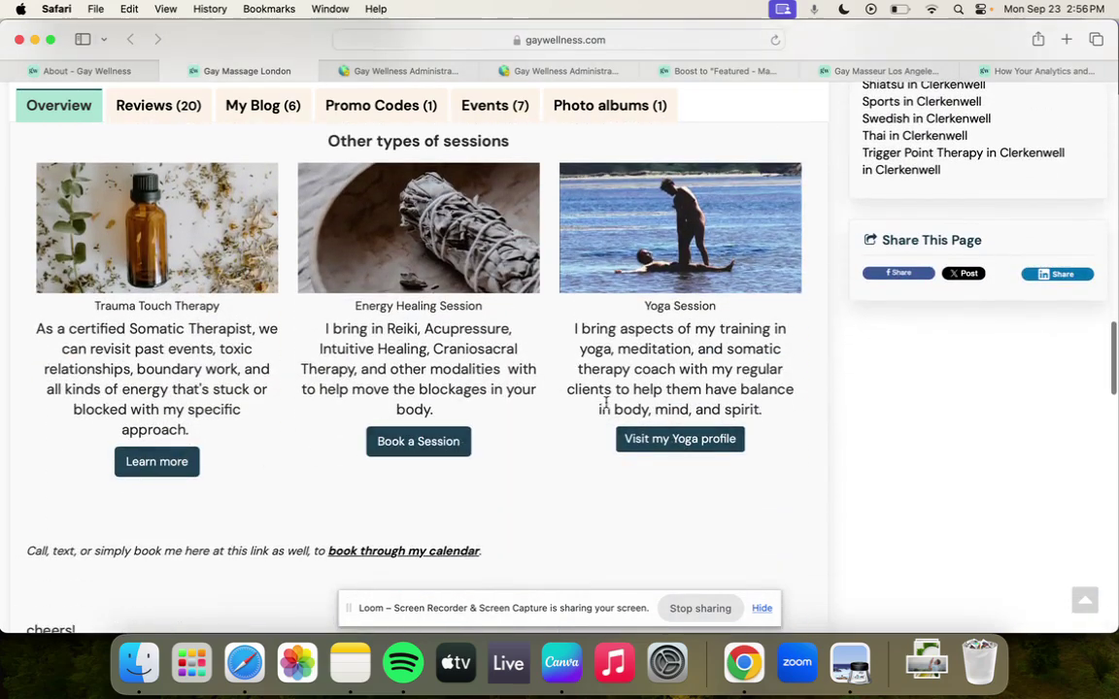
# Step: Scroll through the captioned massage and yoga photos in the listing's Photo albums
pyautogui.scroll(-5, 580, 364)
pyautogui.scroll(5, 580, 364)
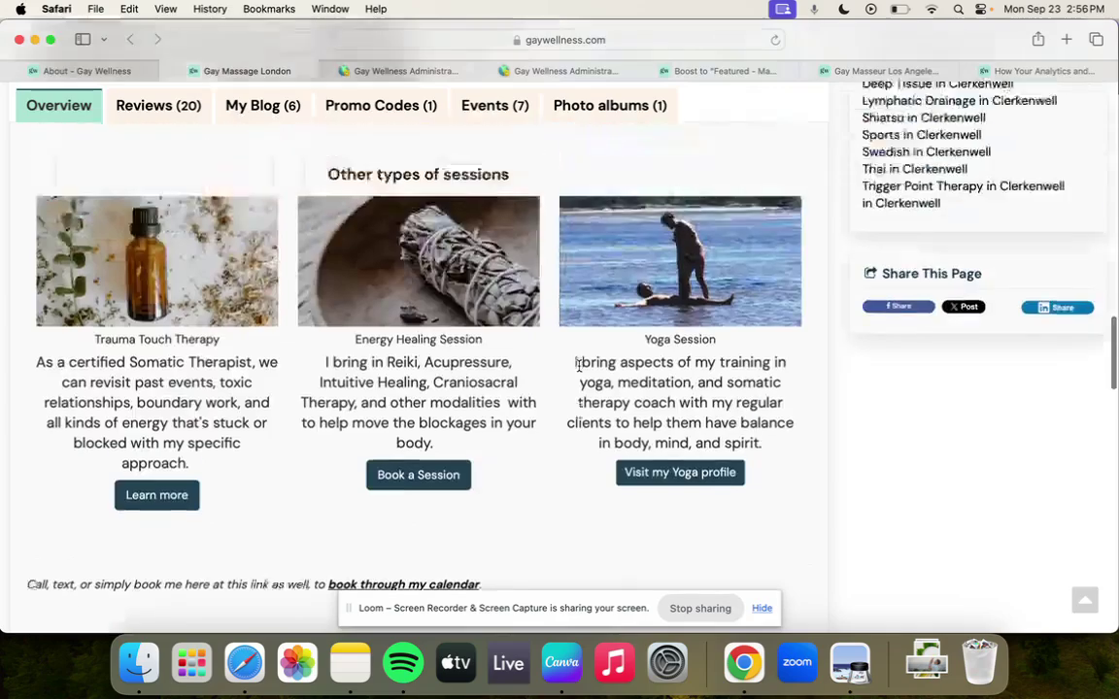
pyautogui.scroll(15, 579, 364)
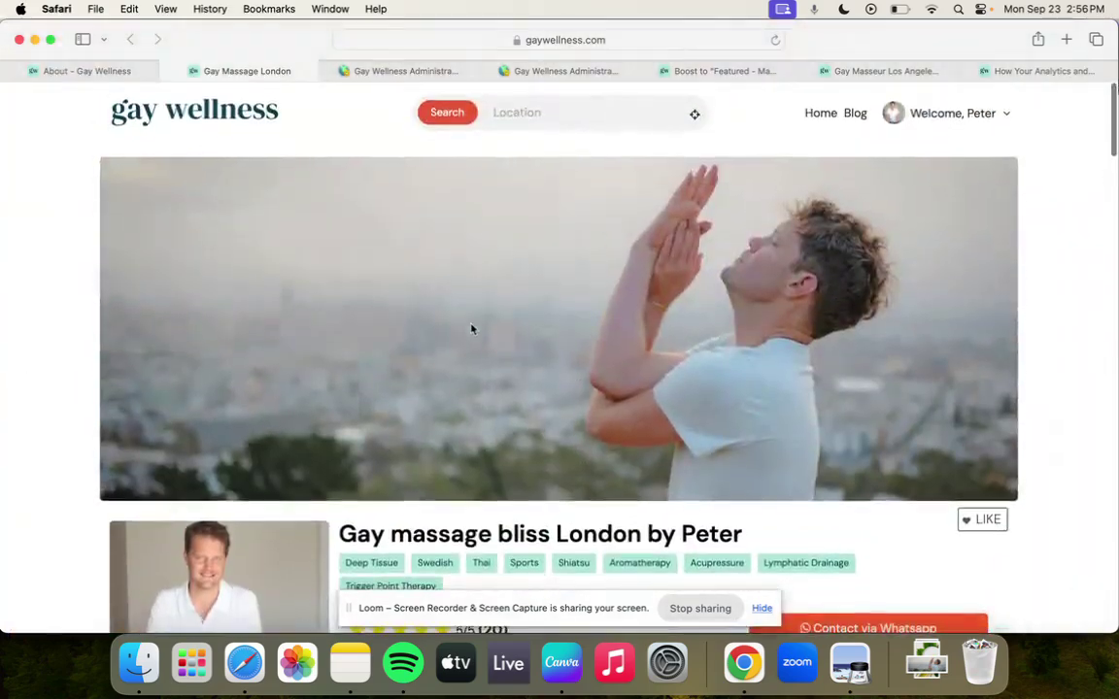
pyautogui.scroll(-8, 471, 329)
pyautogui.scroll(6, 471, 330)
pyautogui.scroll(-3, 471, 332)
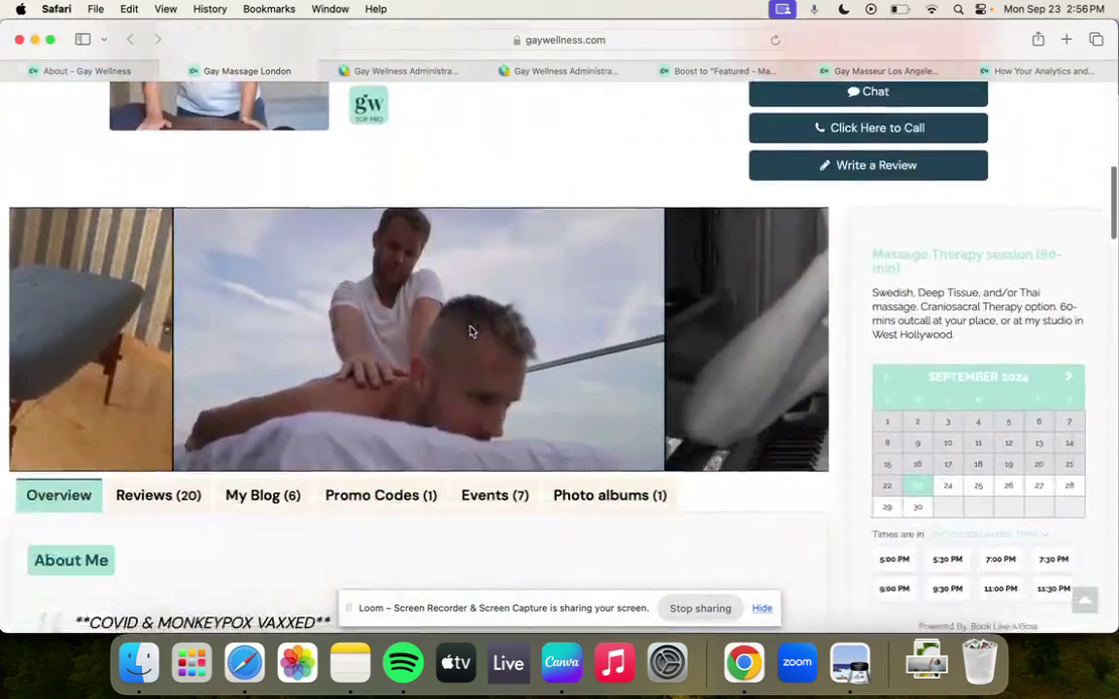
pyautogui.scroll(-5, 469, 331)
pyautogui.scroll(3, 490, 342)
pyautogui.click(621, 209)
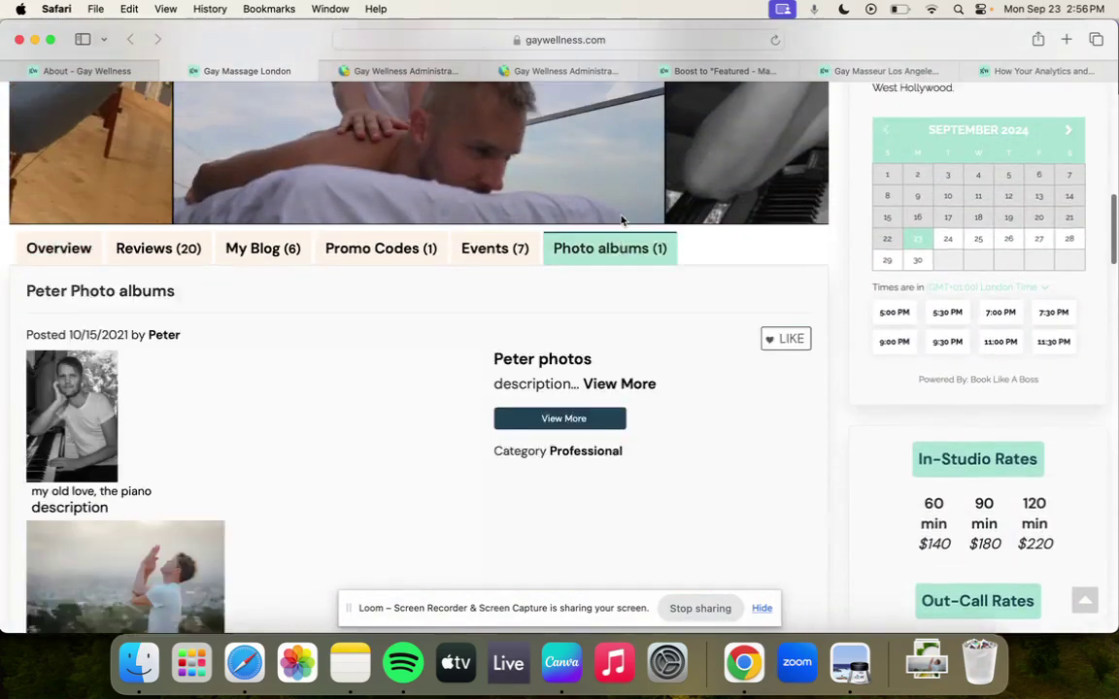
pyautogui.scroll(3, 622, 221)
pyautogui.scroll(-7, 598, 241)
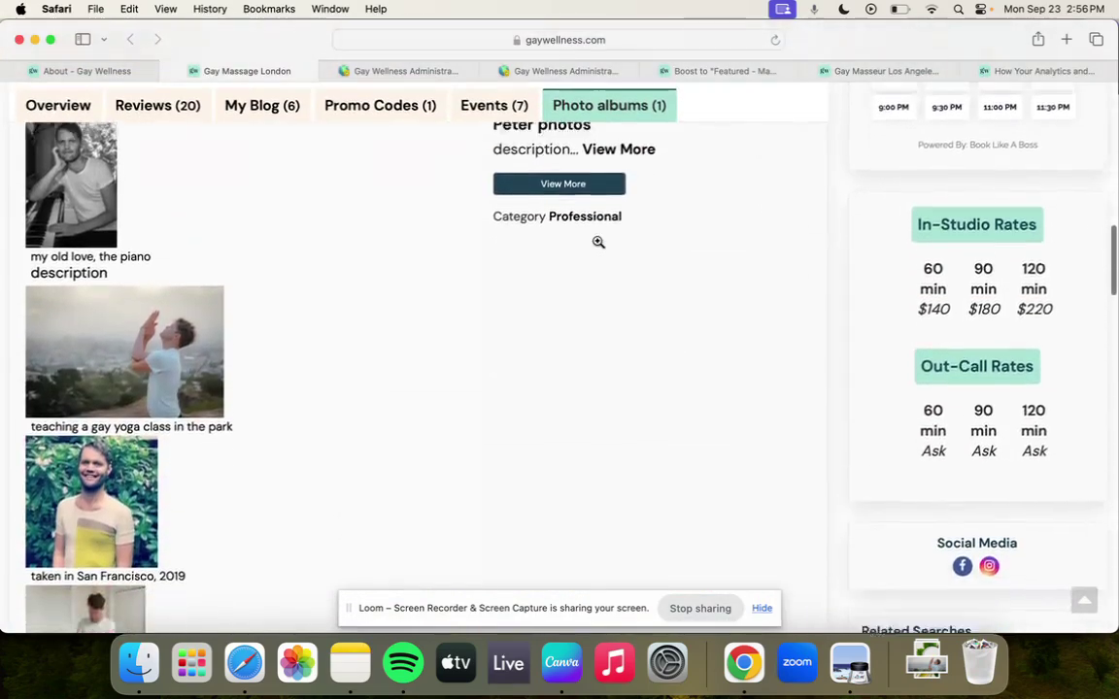
pyautogui.scroll(3, 599, 242)
pyautogui.scroll(-10, 553, 255)
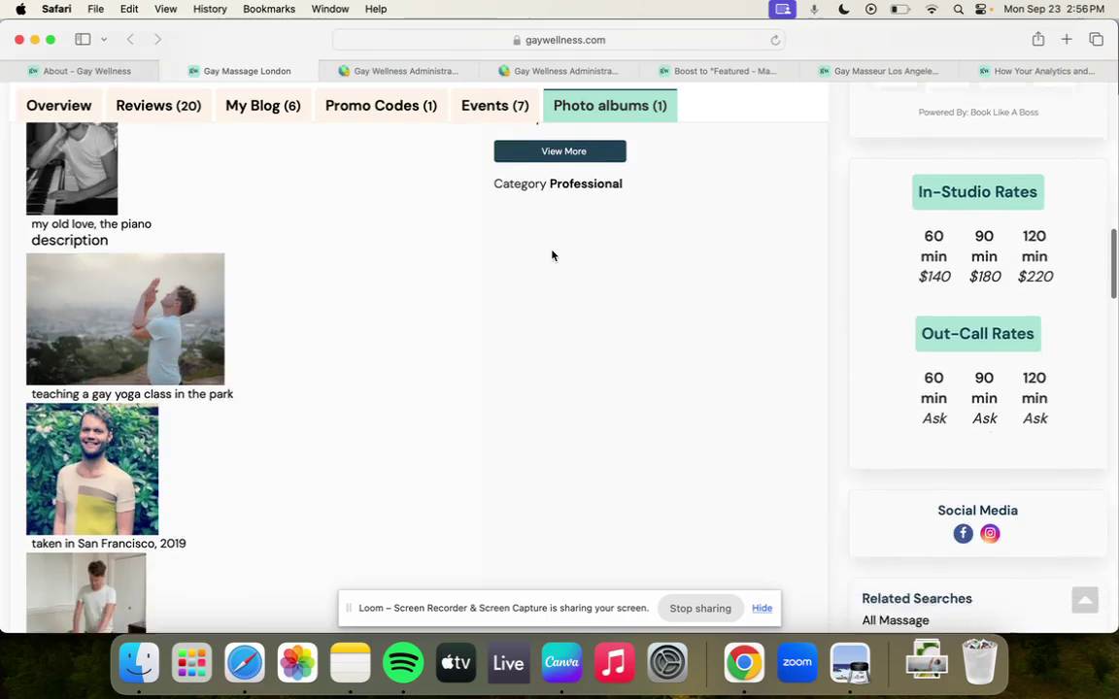
pyautogui.scroll(-8, 351, 226)
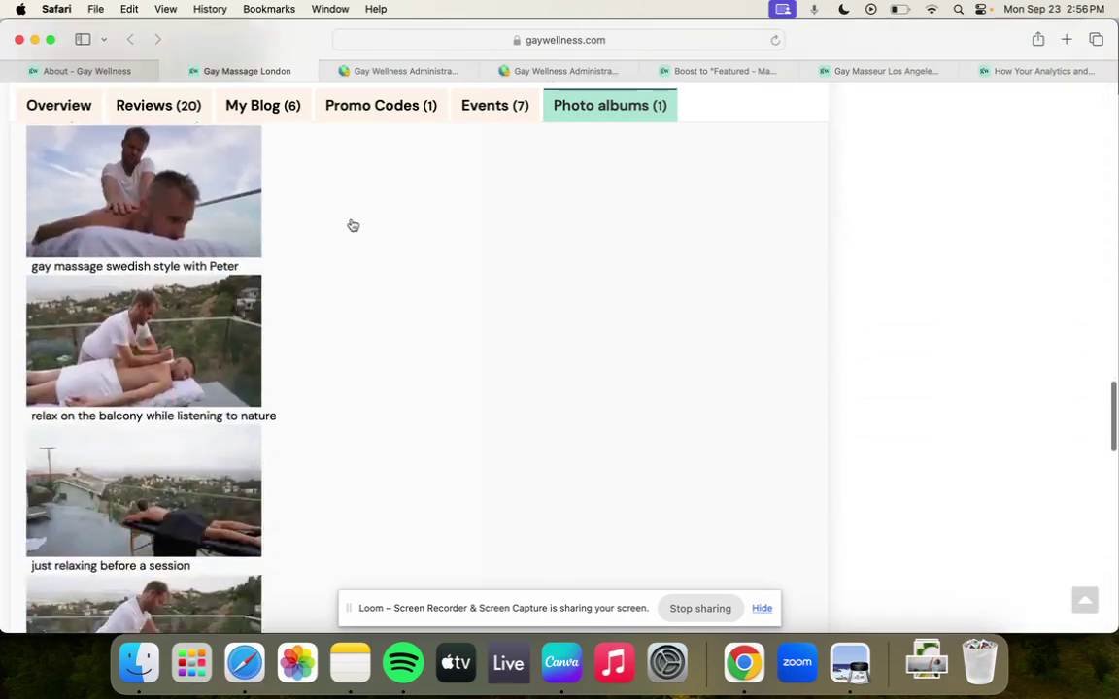
# Step: Scroll the About Me editor through the Trauma Touch, Energy Healing and Yoga Session cards
pyautogui.click(93, 71)
pyautogui.scroll(5, 194, 242)
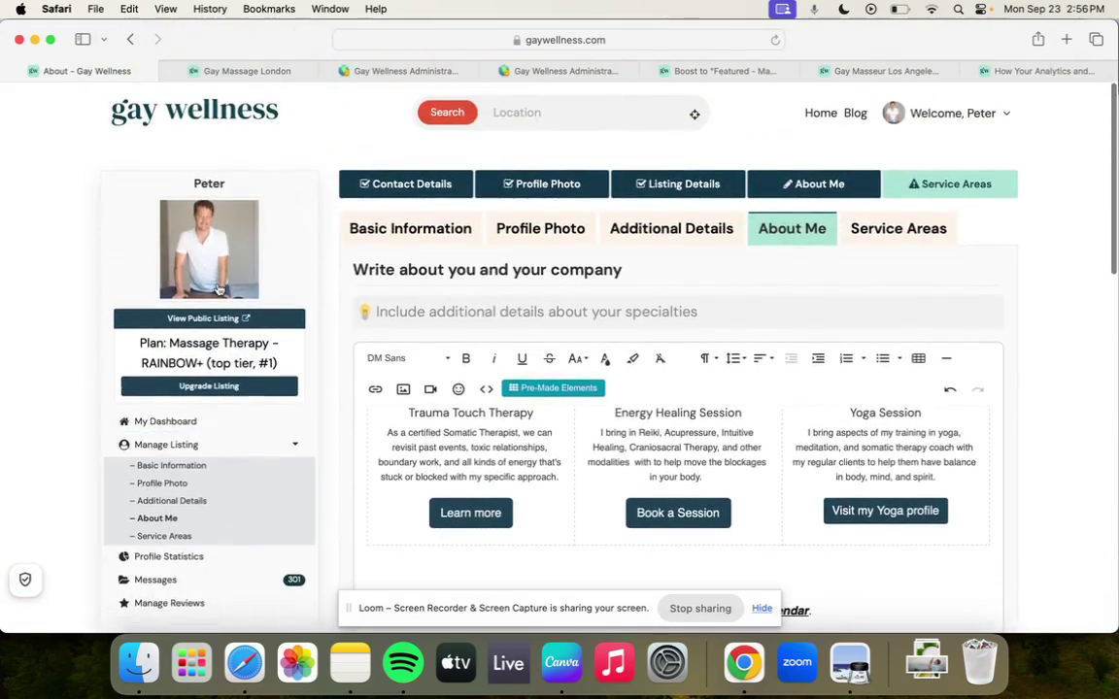
pyautogui.scroll(-6, 490, 220)
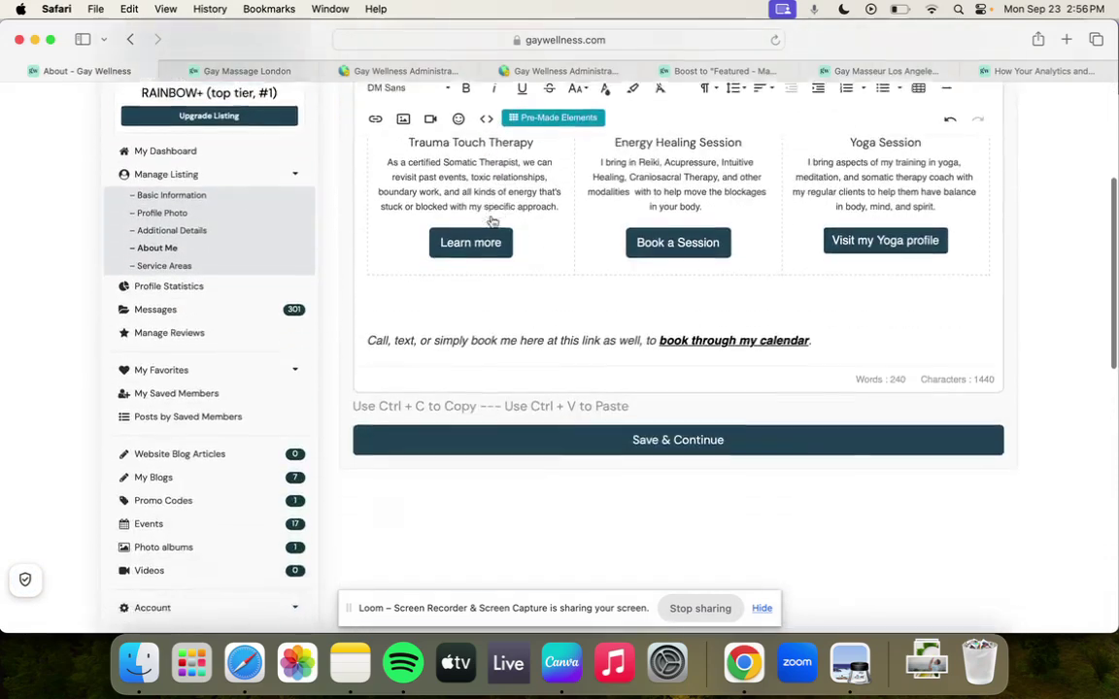
pyautogui.scroll(-2, 282, 324)
pyautogui.scroll(1, 282, 323)
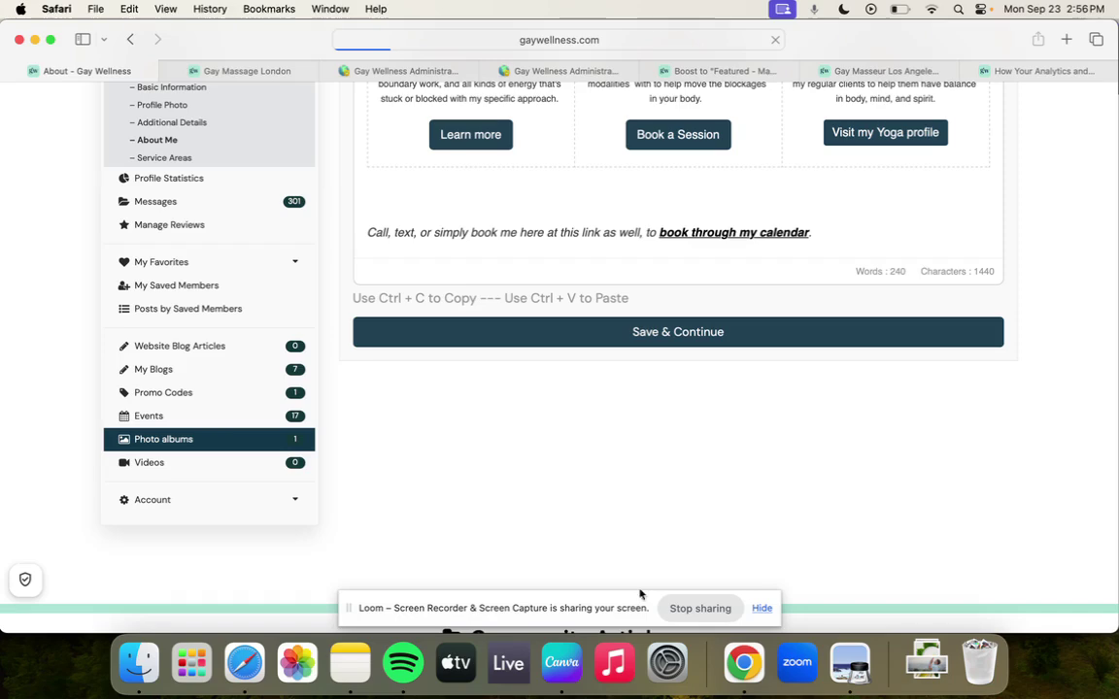
pyautogui.scroll(10, 424, 371)
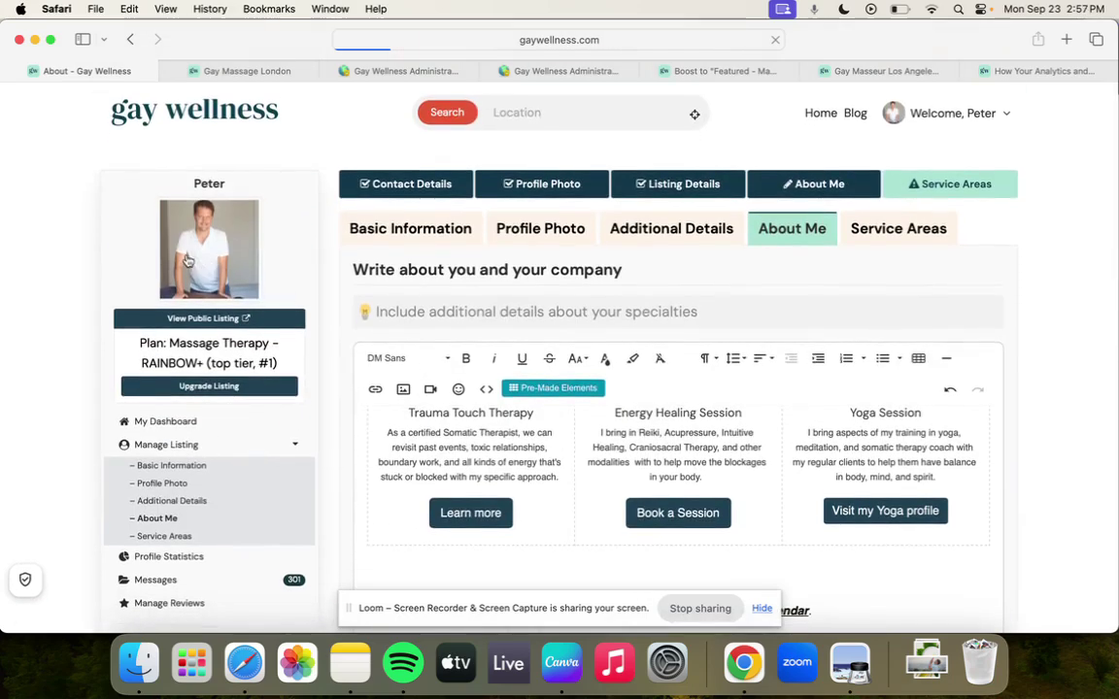
# Step: Return to the public Gay Massage London listing's Overview and view the new cover photo at the top
pyautogui.click(234, 64)
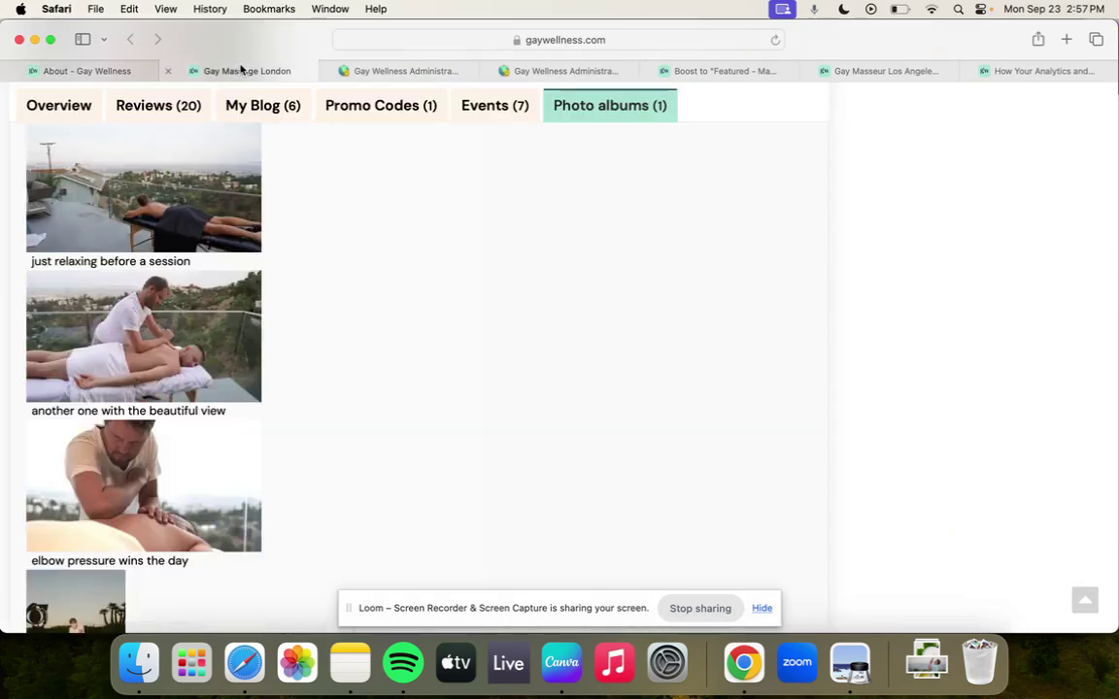
pyautogui.scroll(10, 380, 280)
pyautogui.scroll(10, 215, 227)
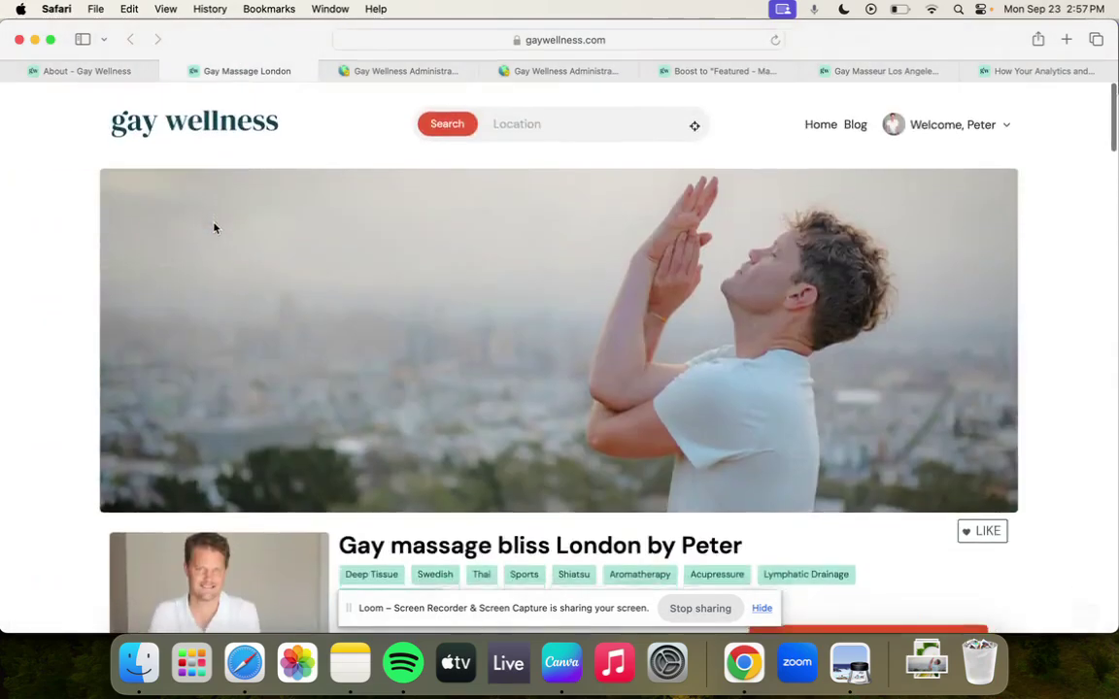
pyautogui.scroll(-10, 215, 226)
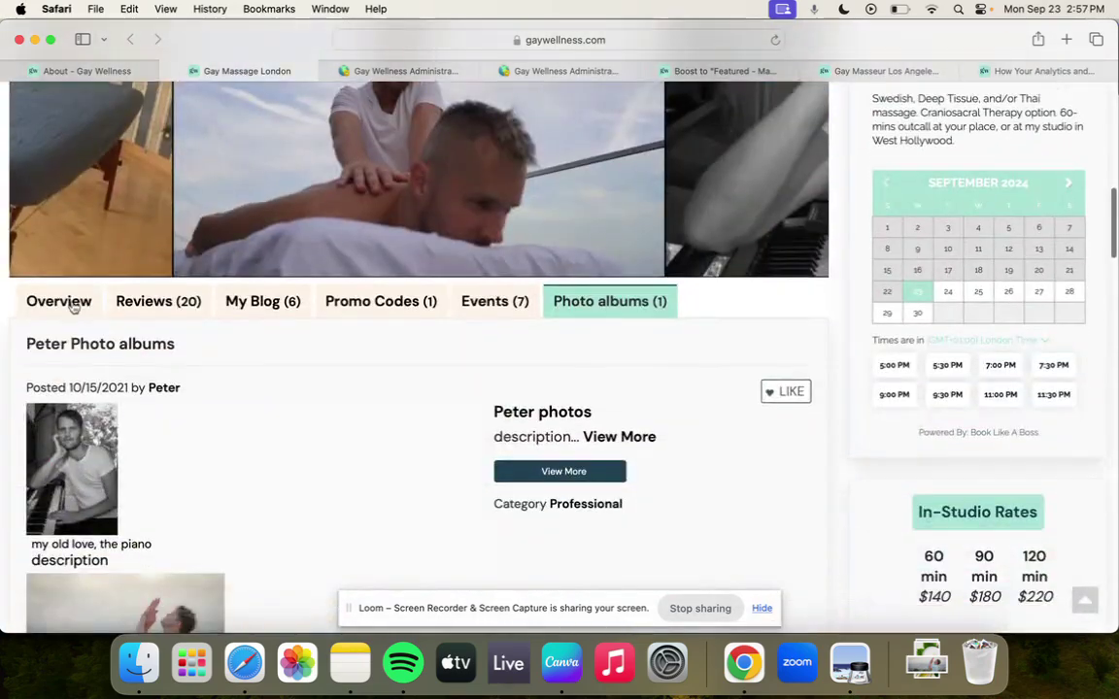
pyautogui.click(73, 307)
pyautogui.scroll(2, 73, 302)
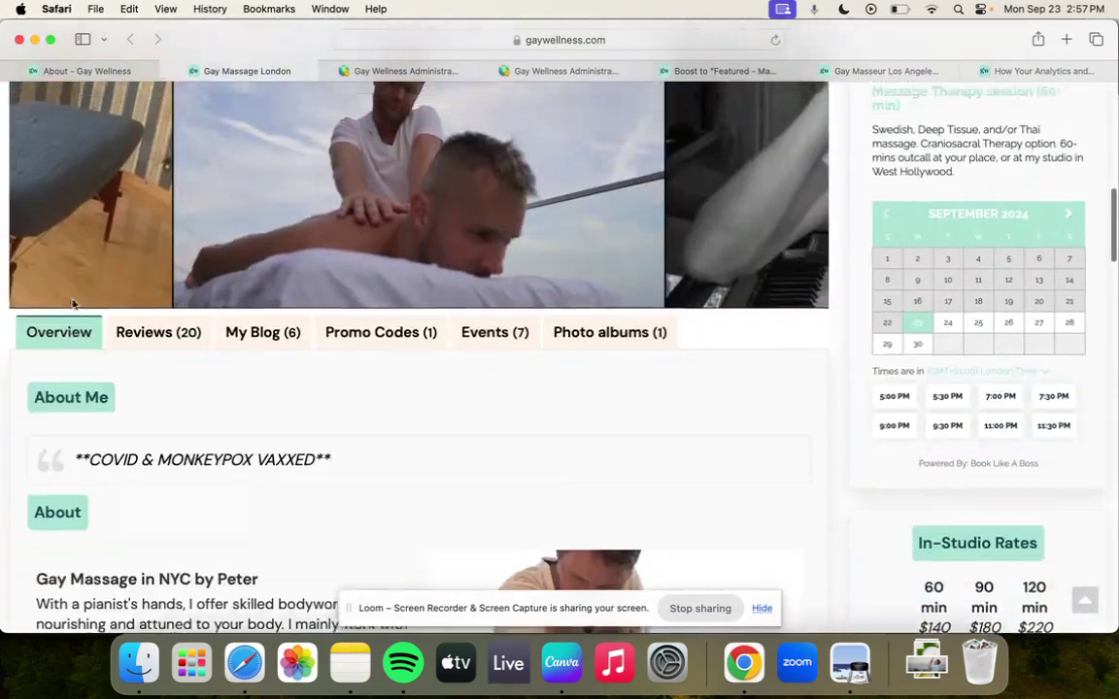
pyautogui.scroll(10, 384, 278)
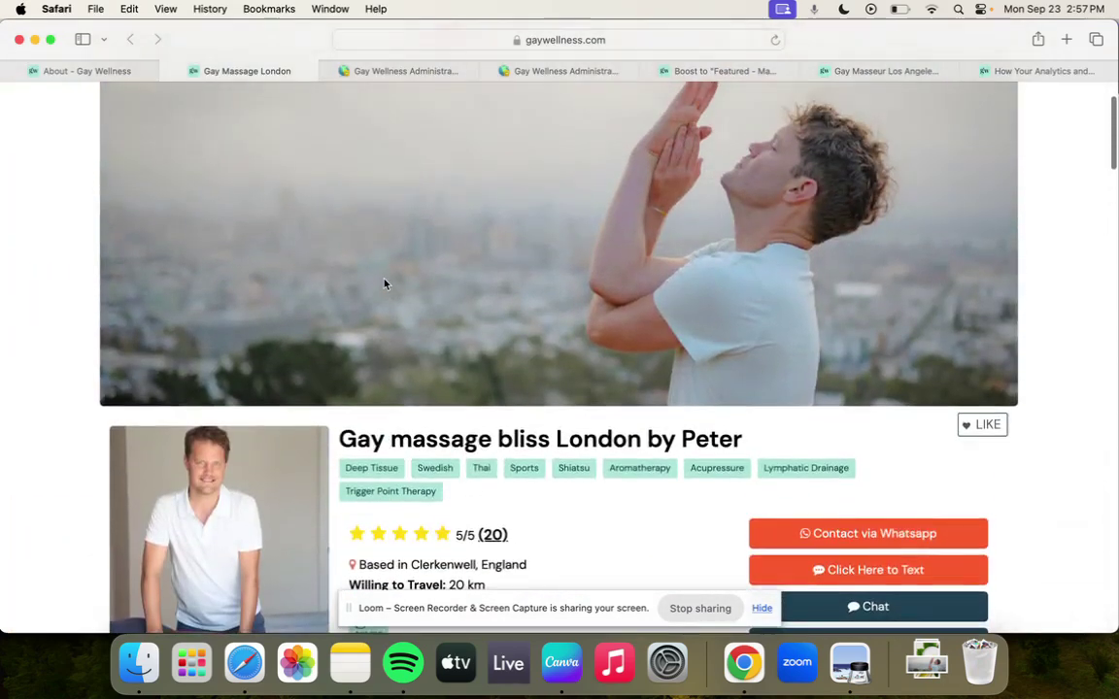
pyautogui.scroll(3, 384, 281)
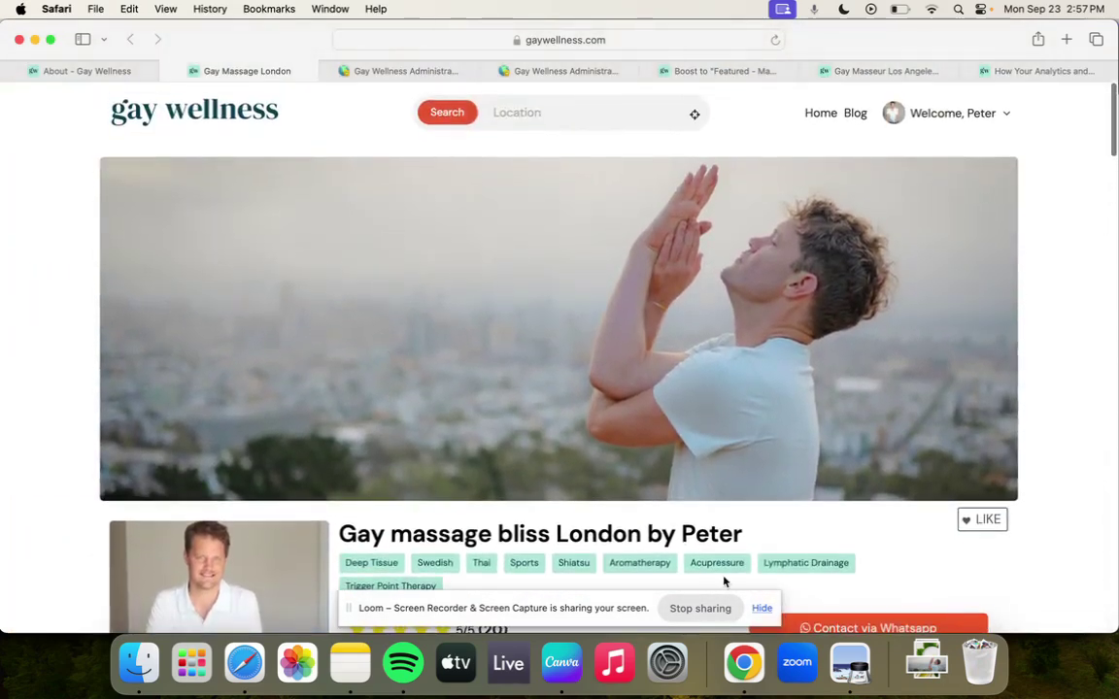